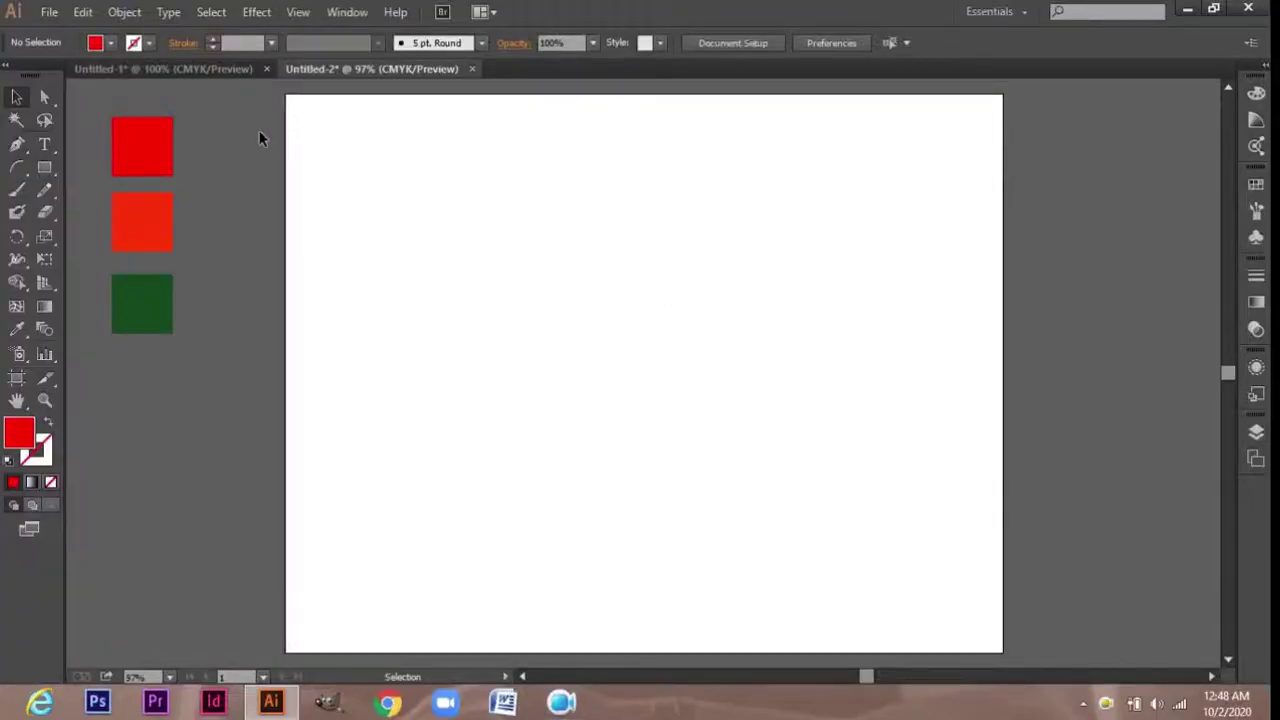
# Step: Select the red sample square beside the artboard
pyautogui.click(146, 143)
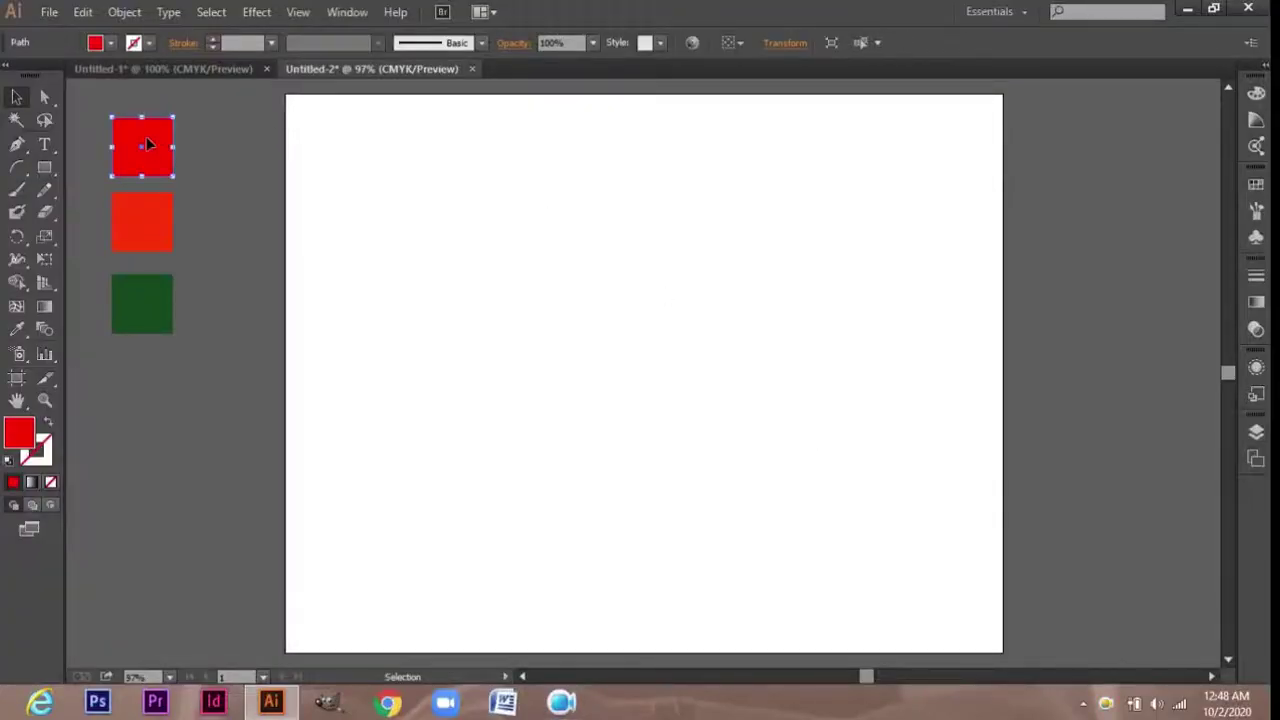
# Step: Copy the red square onto the artboard and make it a long, thin bar
pyautogui.moveTo(152, 144); pyautogui.dragTo(438, 164)
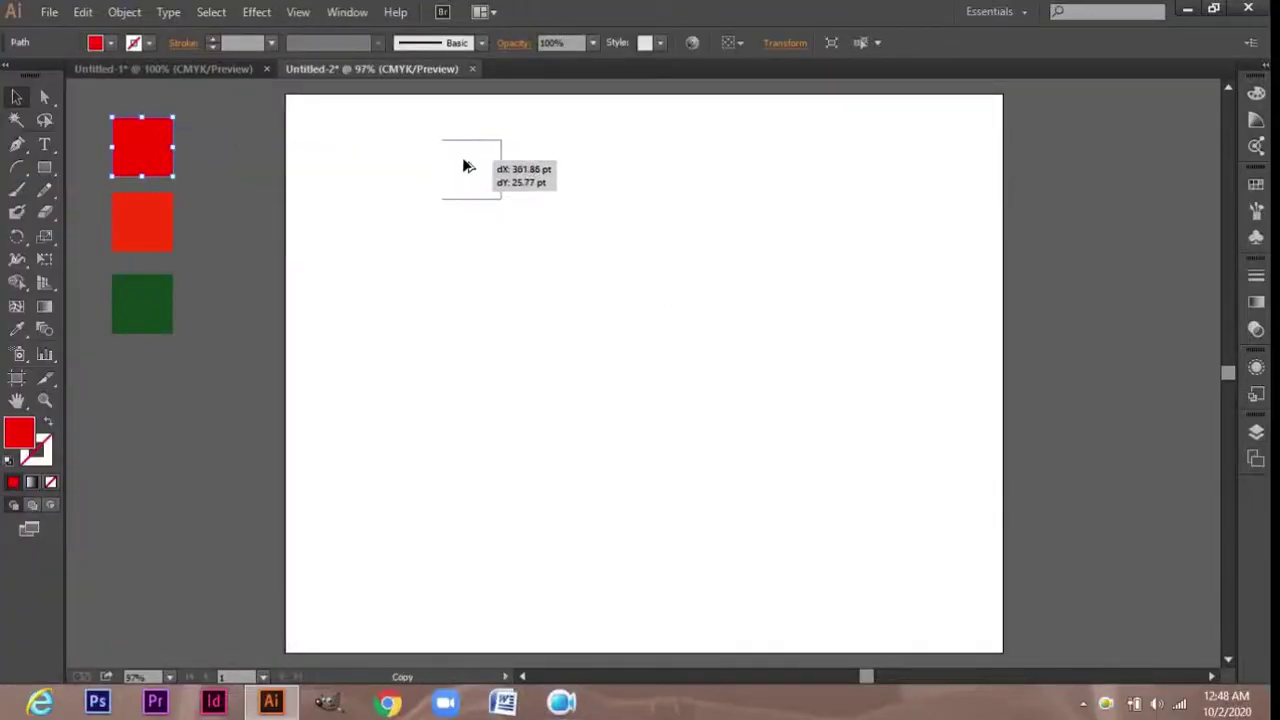
pyautogui.moveTo(457, 171); pyautogui.dragTo(904, 171)
pyautogui.moveTo(645, 192); pyautogui.dragTo(646, 176)
pyautogui.moveTo(732, 152); pyautogui.dragTo(697, 153)
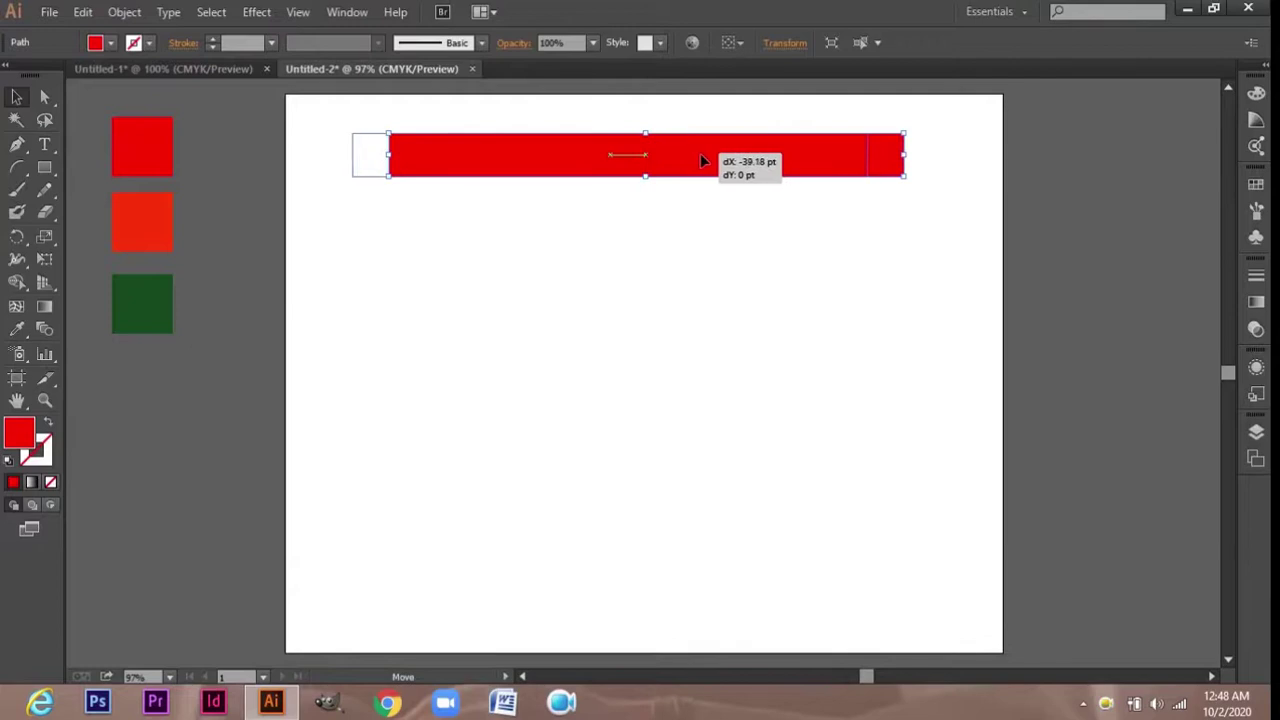
pyautogui.click(720, 228)
# Step: Copy the orange-red square into a wide, thin bar below the red one
pyautogui.moveTo(176, 226); pyautogui.dragTo(408, 233)
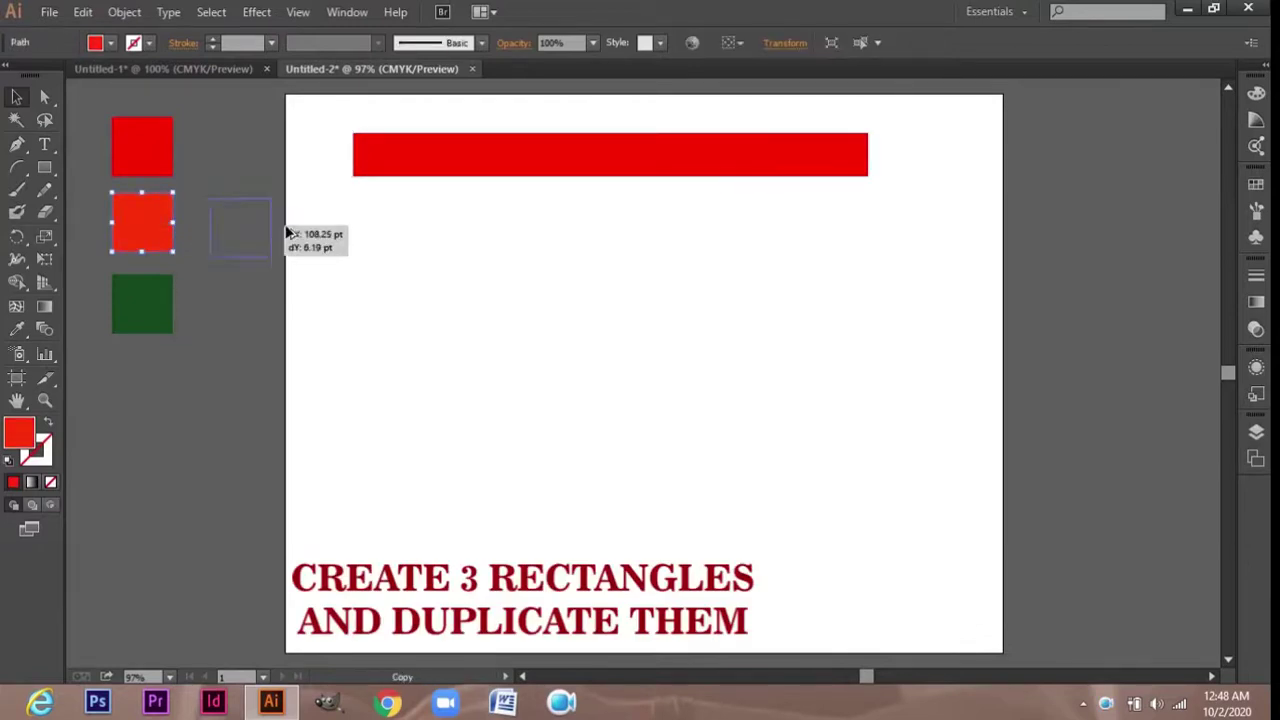
pyautogui.moveTo(408, 233); pyautogui.dragTo(867, 259)
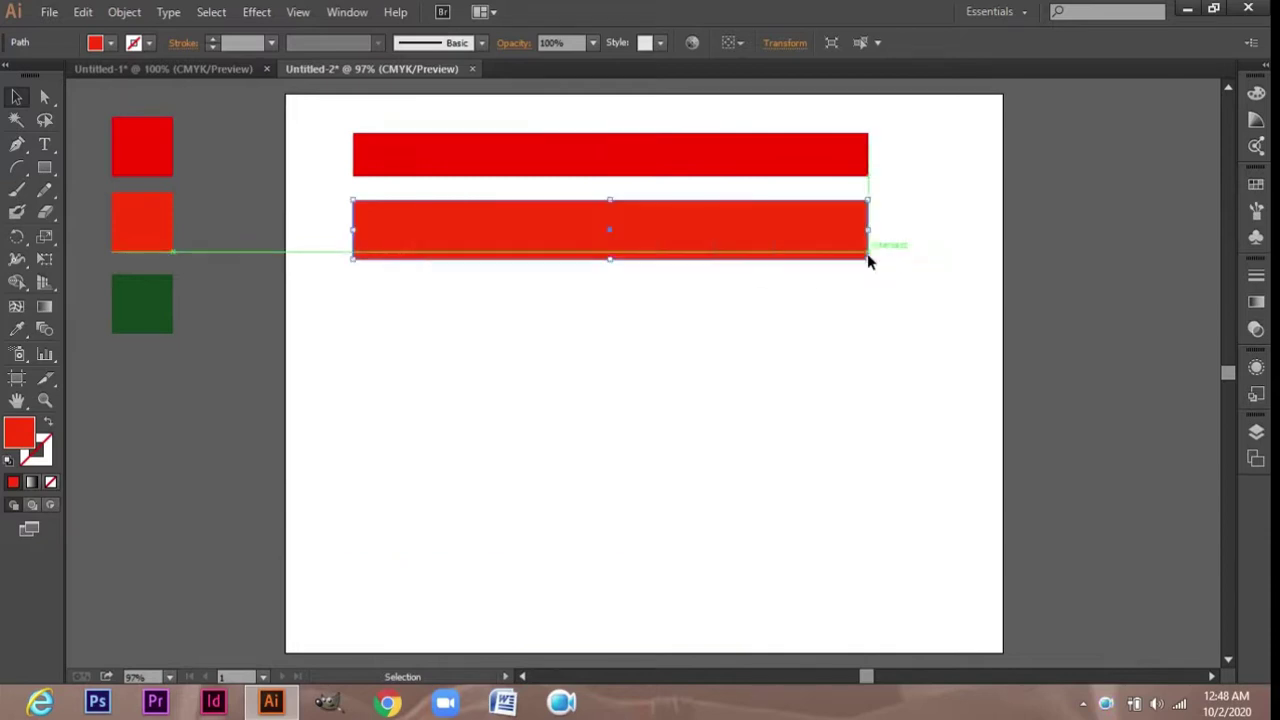
pyautogui.moveTo(620, 262); pyautogui.dragTo(620, 245)
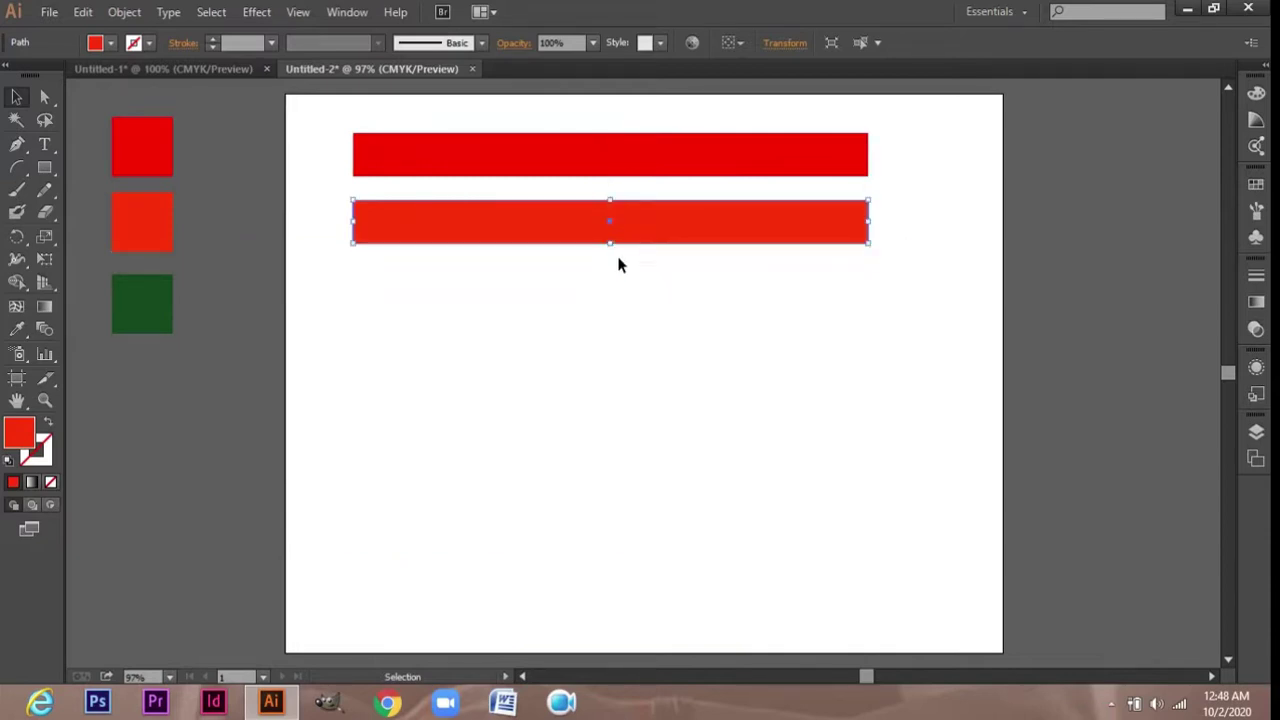
pyautogui.click(500, 285)
# Step: Copy the green square into a matching thin bar under the orange-red bar
pyautogui.click(155, 310)
pyautogui.moveTo(153, 310)
pyautogui.mouseDown()
pyautogui.moveTo(398, 304)
pyautogui.moveTo(868, 365)
pyautogui.mouseUp()
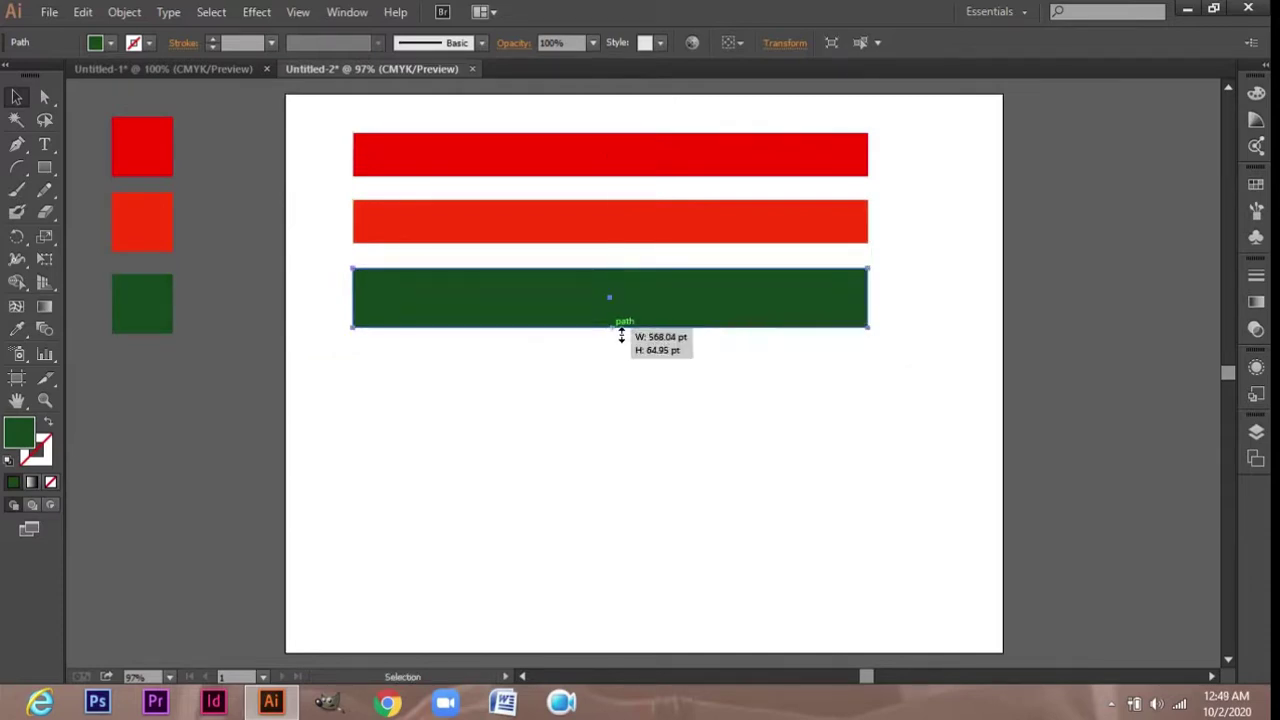
pyautogui.moveTo(621, 328); pyautogui.dragTo(621, 313)
pyautogui.click(377, 113)
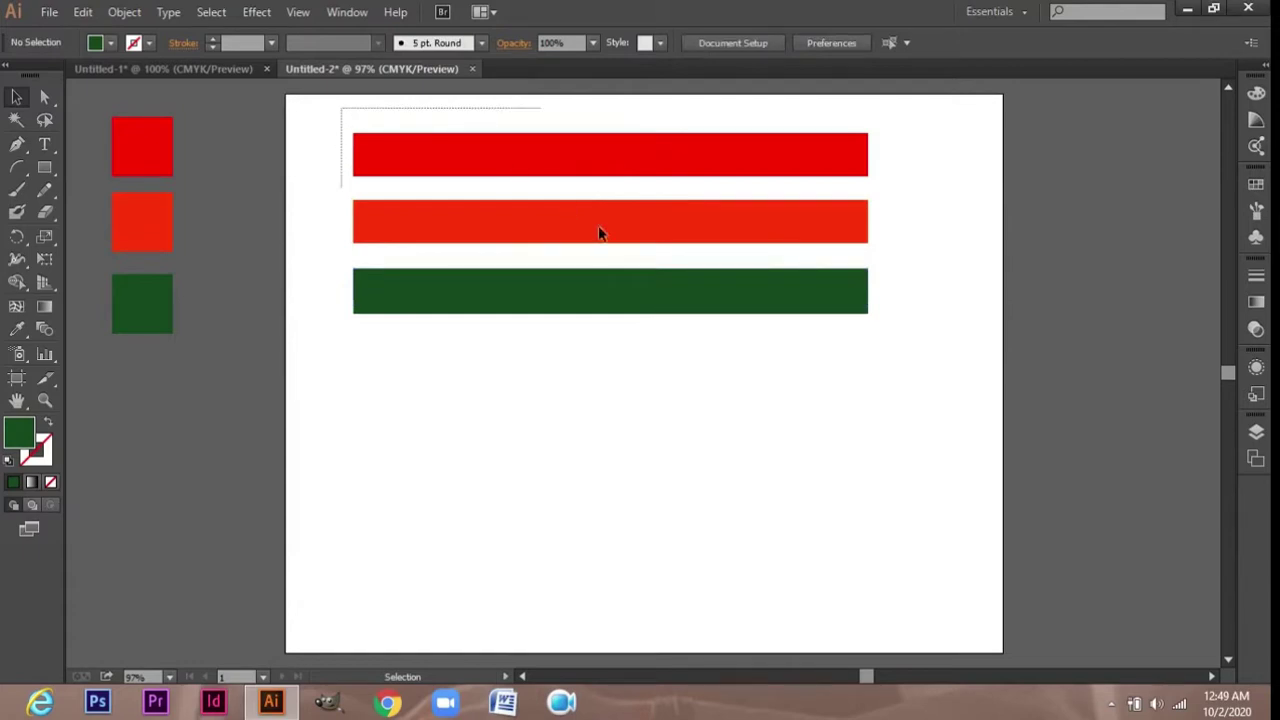
# Step: Duplicate the three bars below the originals to make six stacked bars
pyautogui.moveTo(566, 208); pyautogui.dragTo(980, 463)
pyautogui.moveTo(853, 300); pyautogui.dragTo(853, 505)
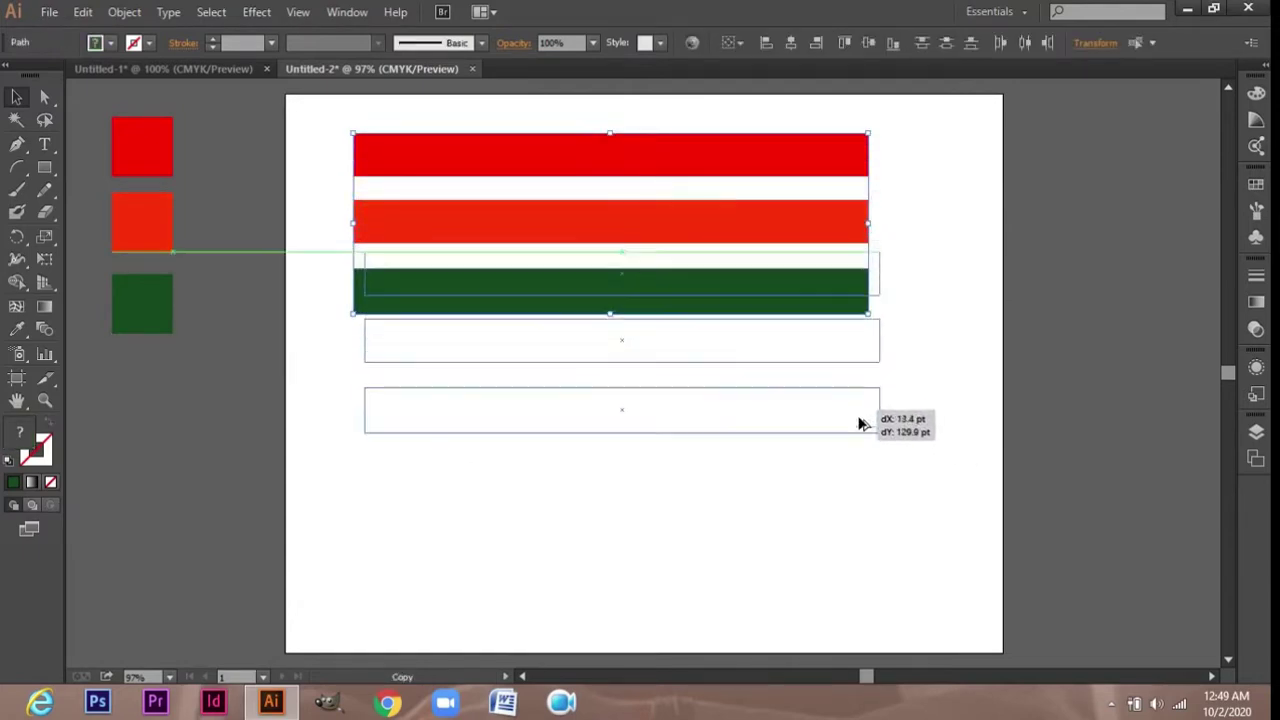
pyautogui.click(899, 474)
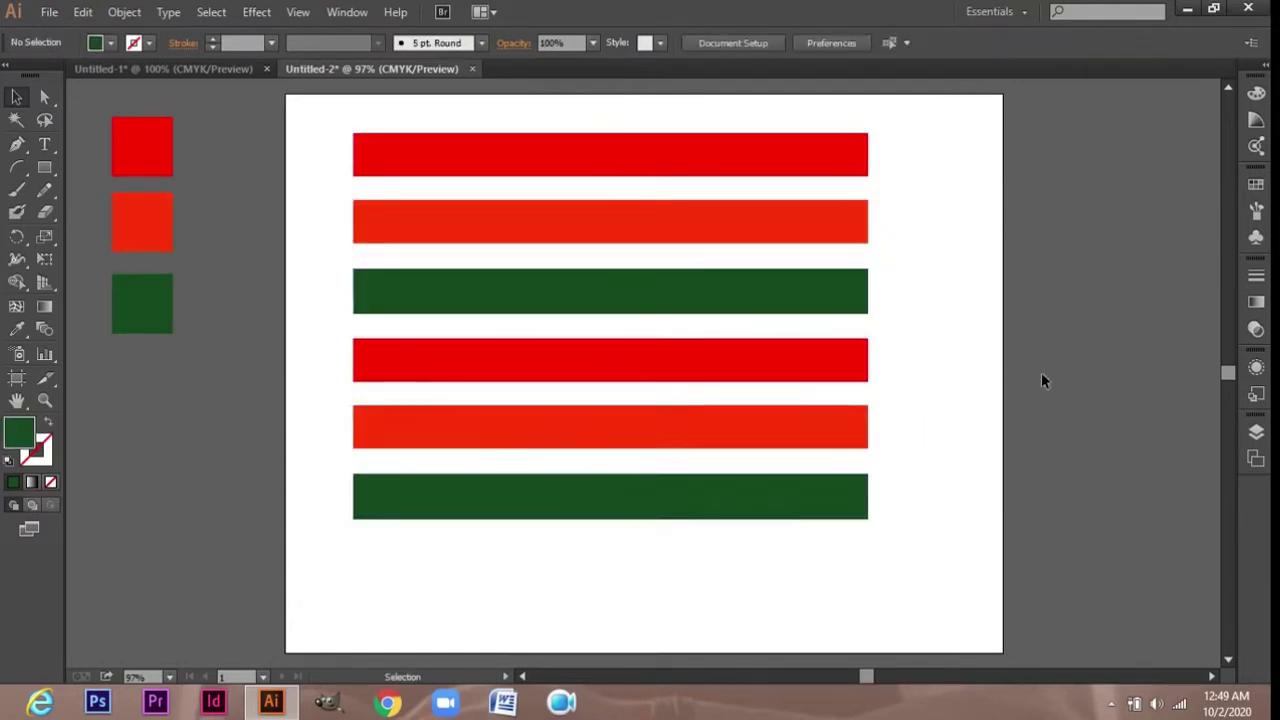
# Step: Save the six bars as the symbol 'SYMBOL 1' and delete them from the artboard
pyautogui.click(1256, 238)
pyautogui.moveTo(743, 317); pyautogui.dragTo(951, 606)
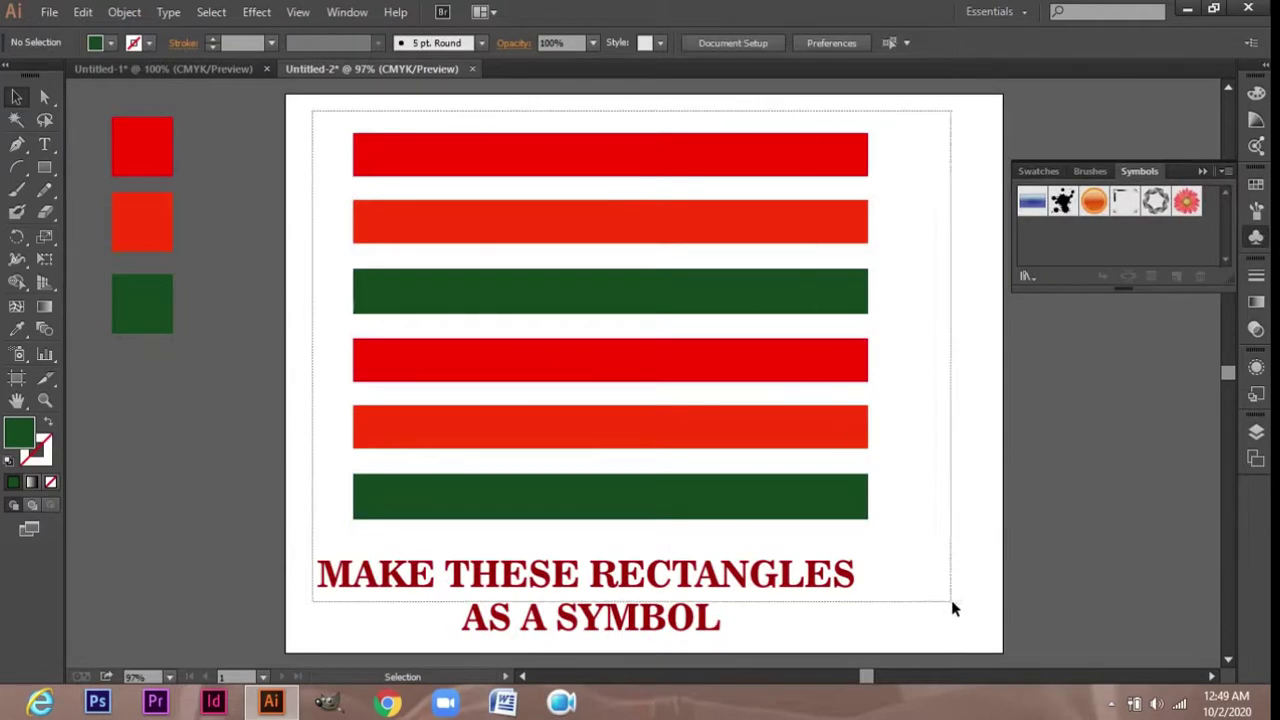
pyautogui.moveTo(717, 277); pyautogui.dragTo(1052, 244)
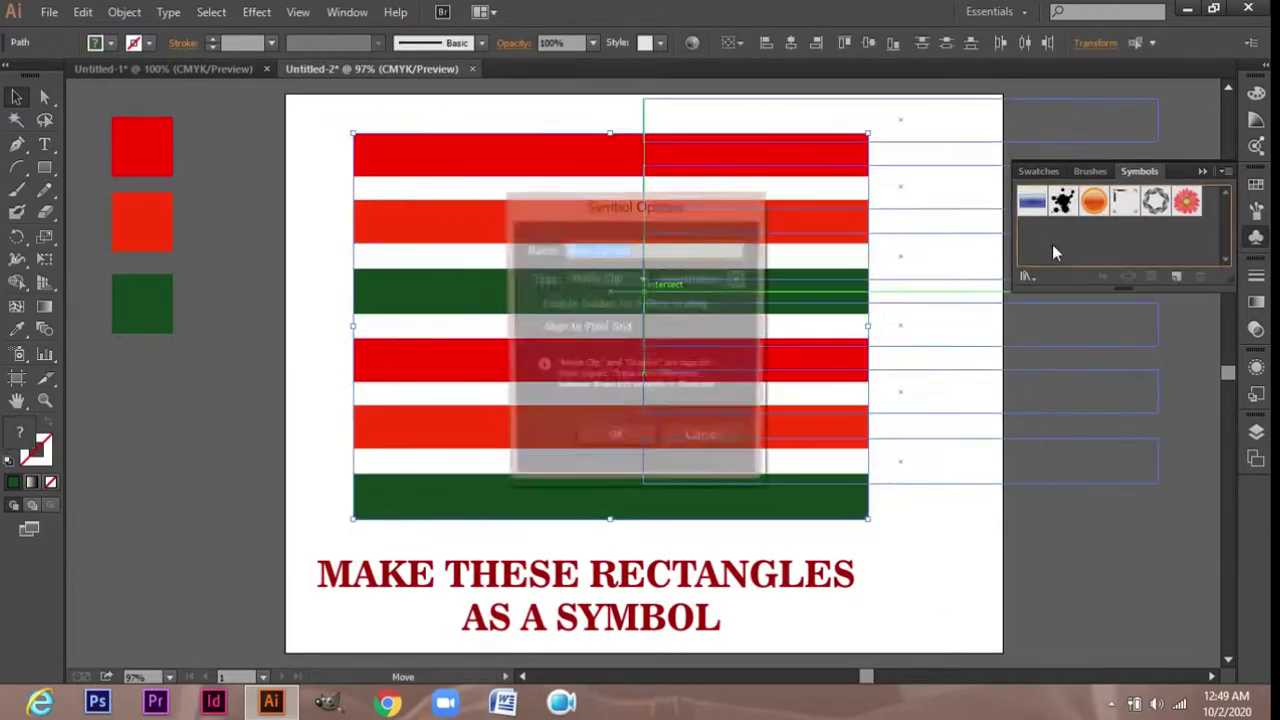
pyautogui.write('SYMBOL 1')
pyautogui.press('Return')
pyautogui.press('Delete')
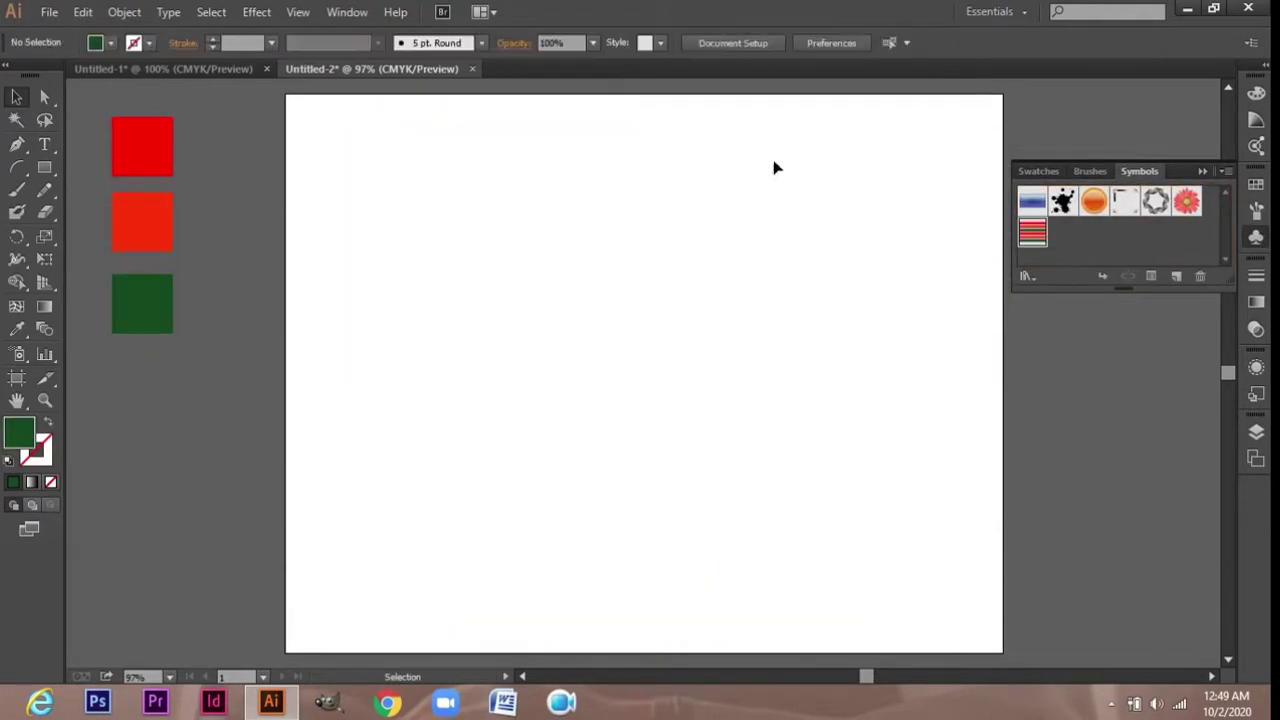
pyautogui.click(44, 168)
# Step: Draw a dark navy-filled circle in the middle of the artboard
pyautogui.click(120, 211)
pyautogui.doubleClick(18, 432)
pyautogui.moveTo(1046, 325); pyautogui.dragTo(1044, 257)
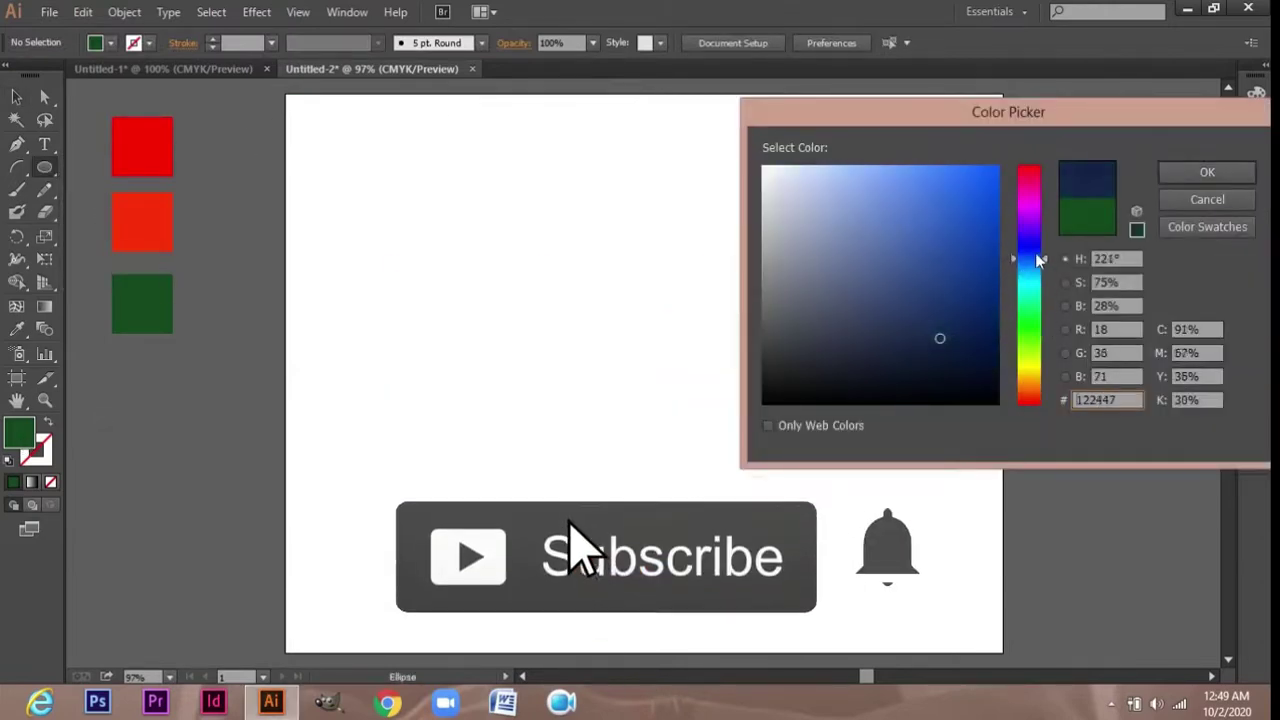
pyautogui.click(993, 286)
pyautogui.click(1205, 173)
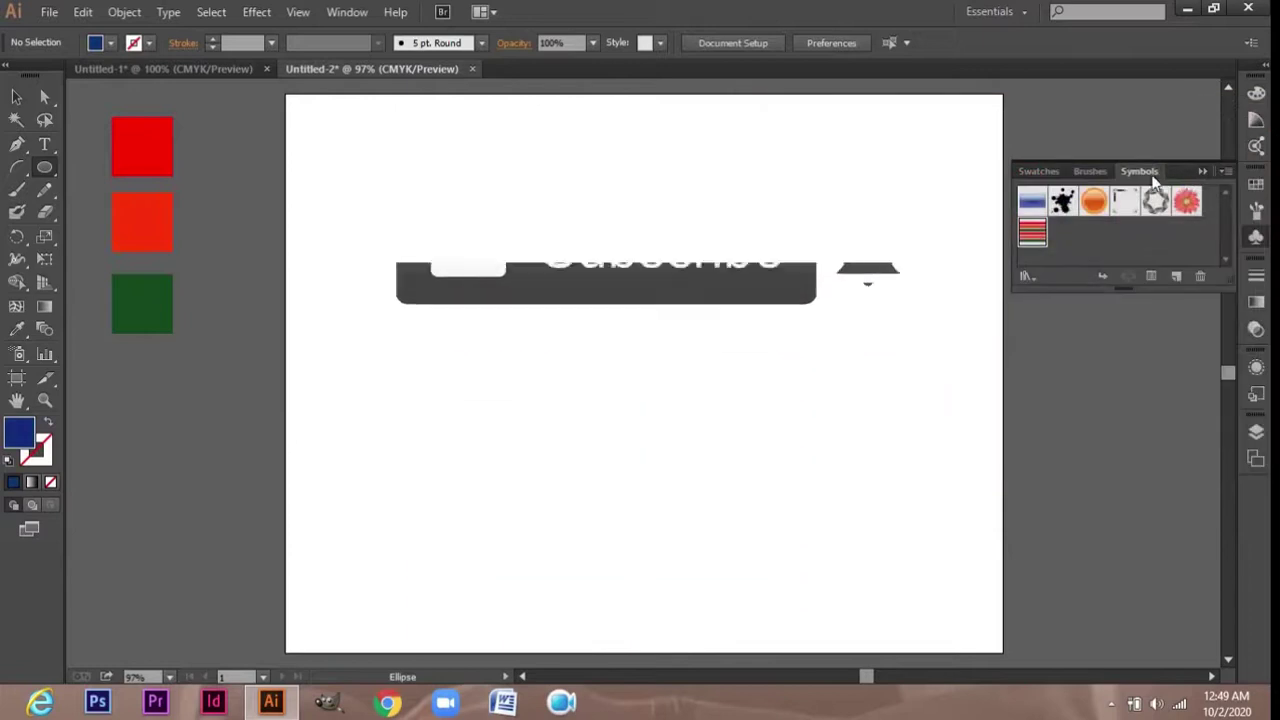
pyautogui.moveTo(530, 243); pyautogui.dragTo(722, 437)
# Step: Remove the circle's right-side curves with Direct Selection, leaving a half-circle
pyautogui.press('a')
pyautogui.click(624, 244)
pyautogui.moveTo(680, 248)
pyautogui.mouseDown()
pyautogui.moveTo(720, 345)
pyautogui.moveTo(625, 343)
pyautogui.mouseUp()
pyautogui.moveTo(676, 443); pyautogui.dragTo(623, 435)
pyautogui.hotkey('ctrl', 'z')
pyautogui.press('a')
pyautogui.moveTo(678, 435); pyautogui.dragTo(647, 427)
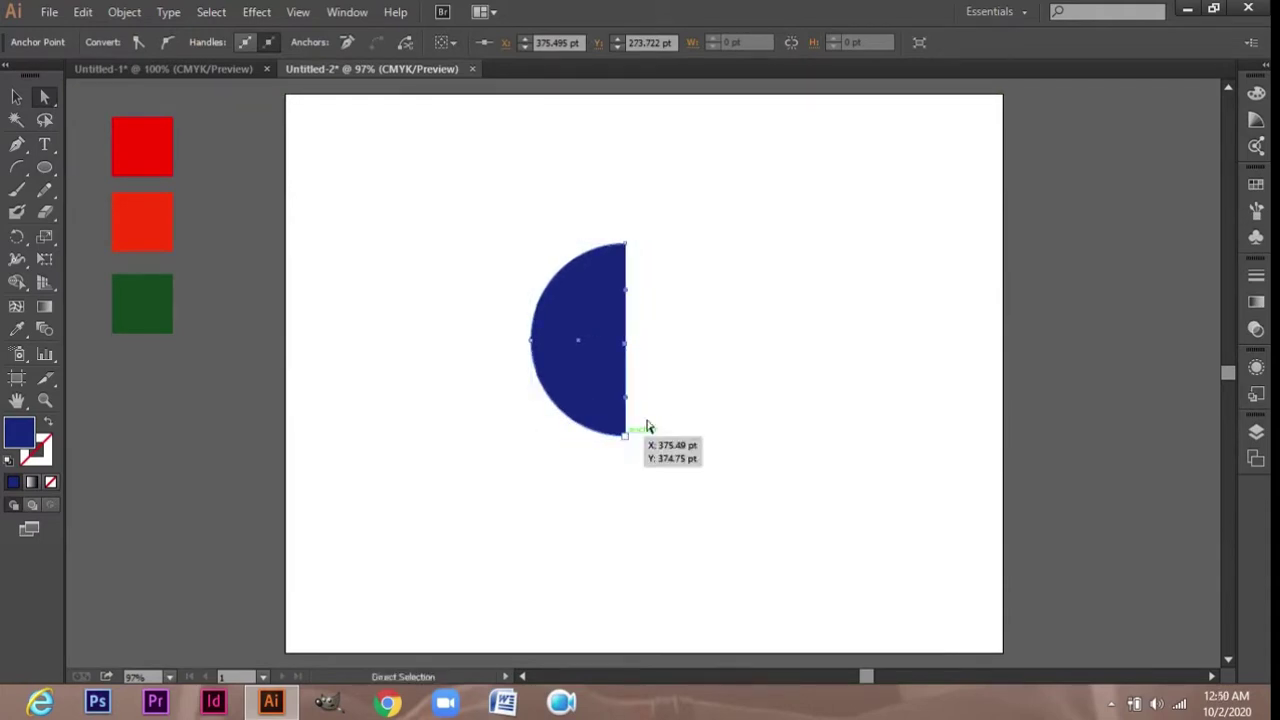
pyautogui.click(257, 11)
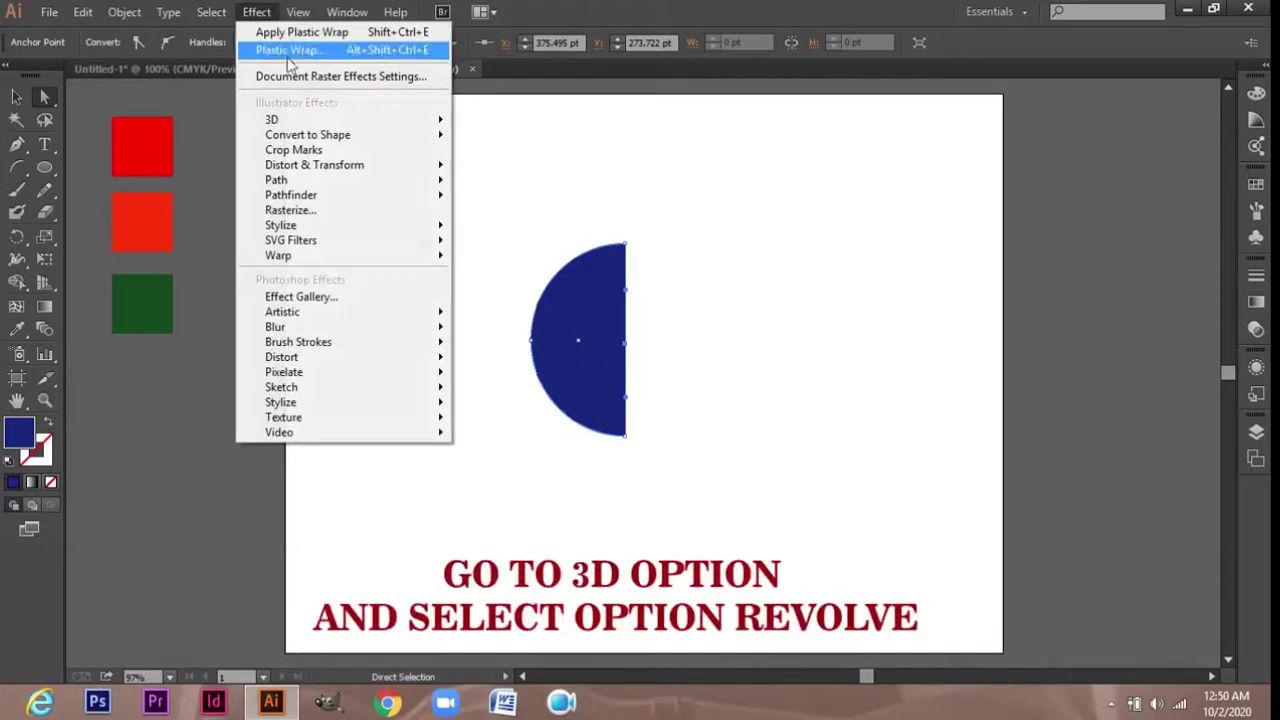
pyautogui.moveTo(340, 119)
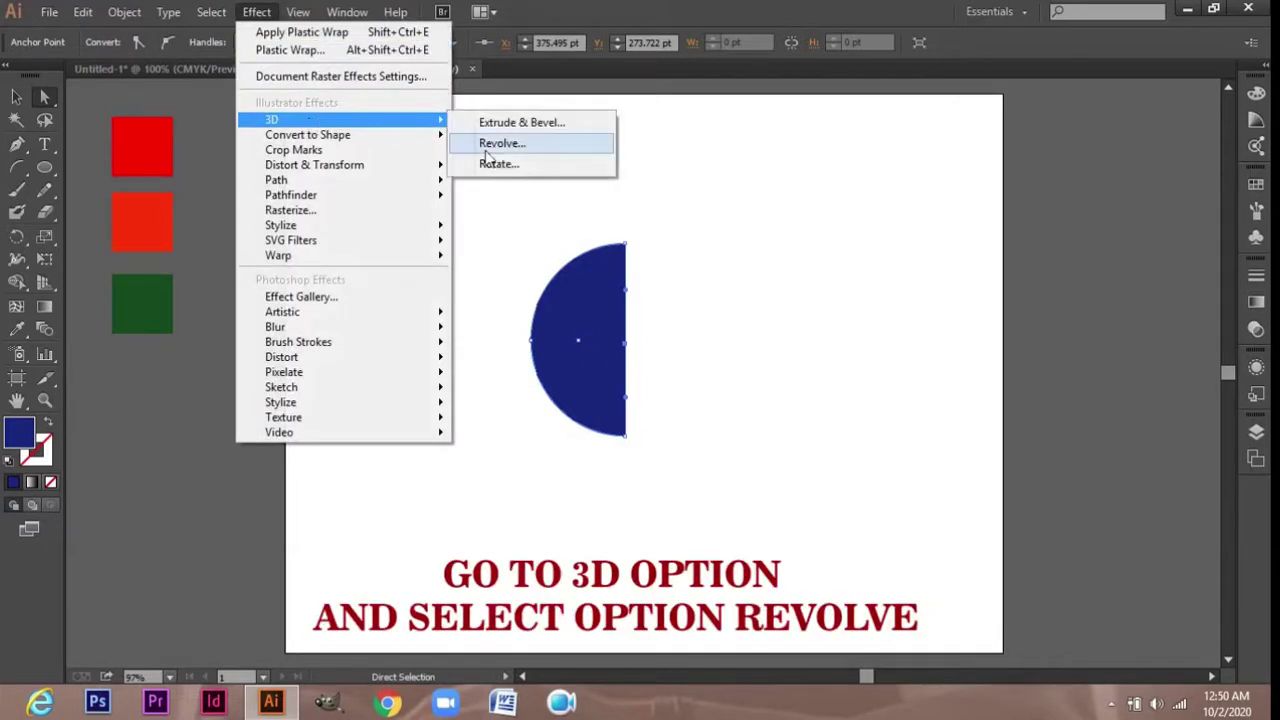
# Step: Apply 3D Revolve from the right edge with Preview on and Custom Rotation
pyautogui.click(500, 143)
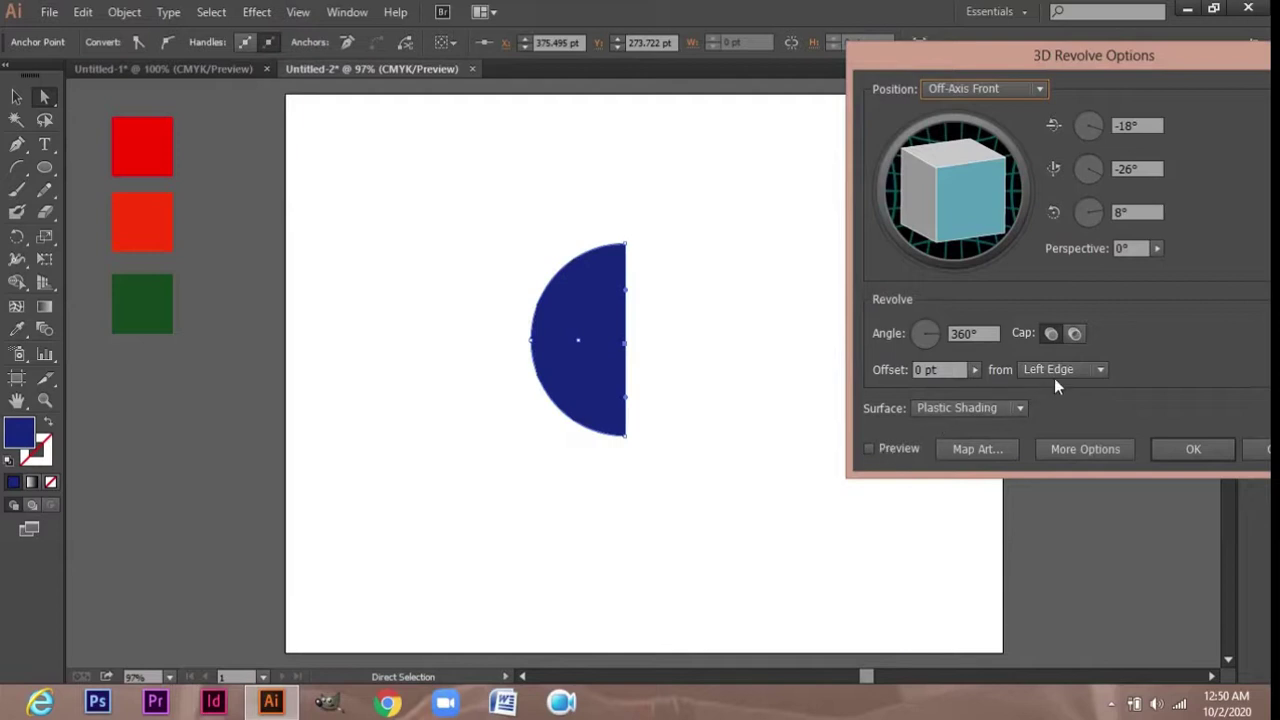
pyautogui.click(1060, 376)
pyautogui.click(1068, 405)
pyautogui.click(886, 447)
pyautogui.click(970, 228)
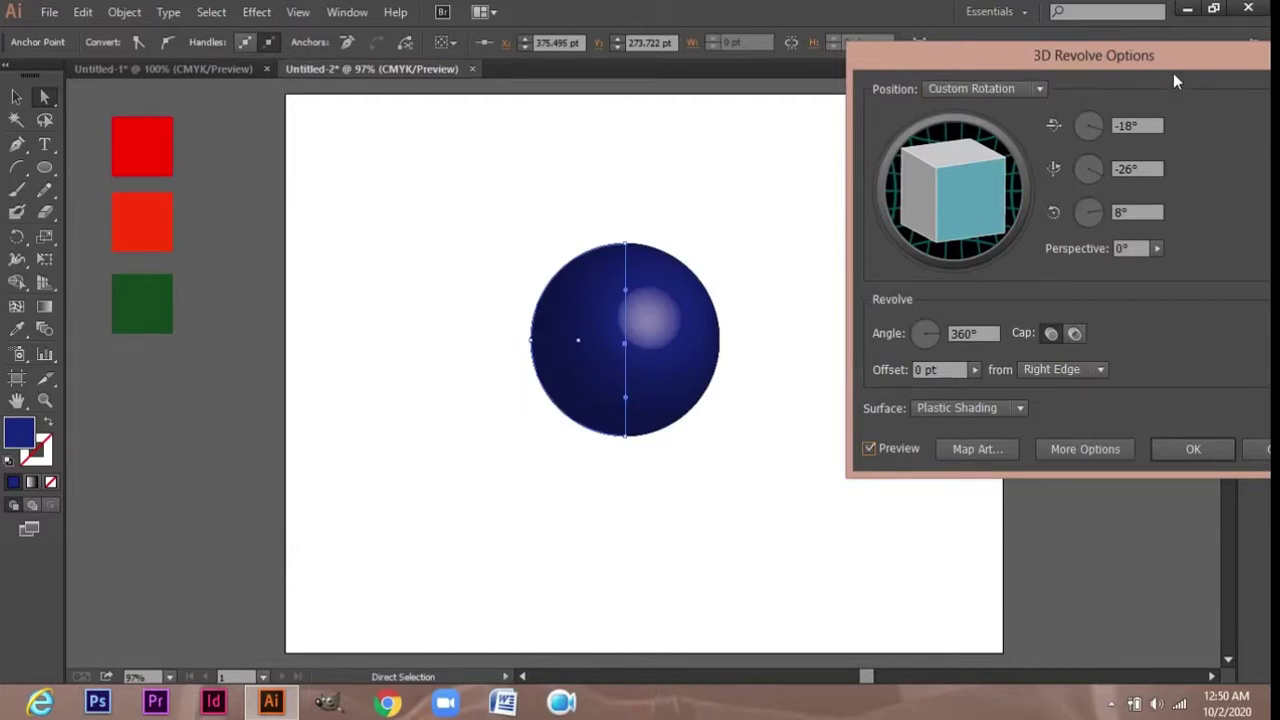
pyautogui.moveTo(1171, 60); pyautogui.dragTo(1088, 53)
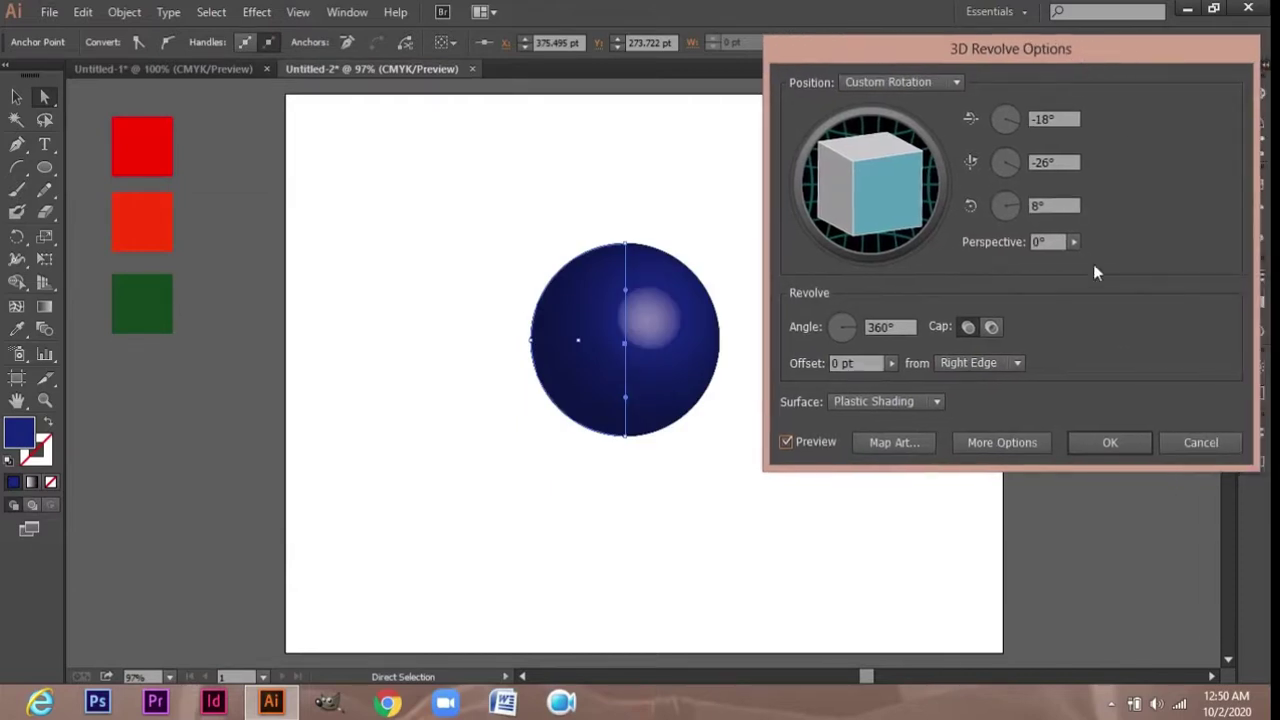
pyautogui.click(906, 442)
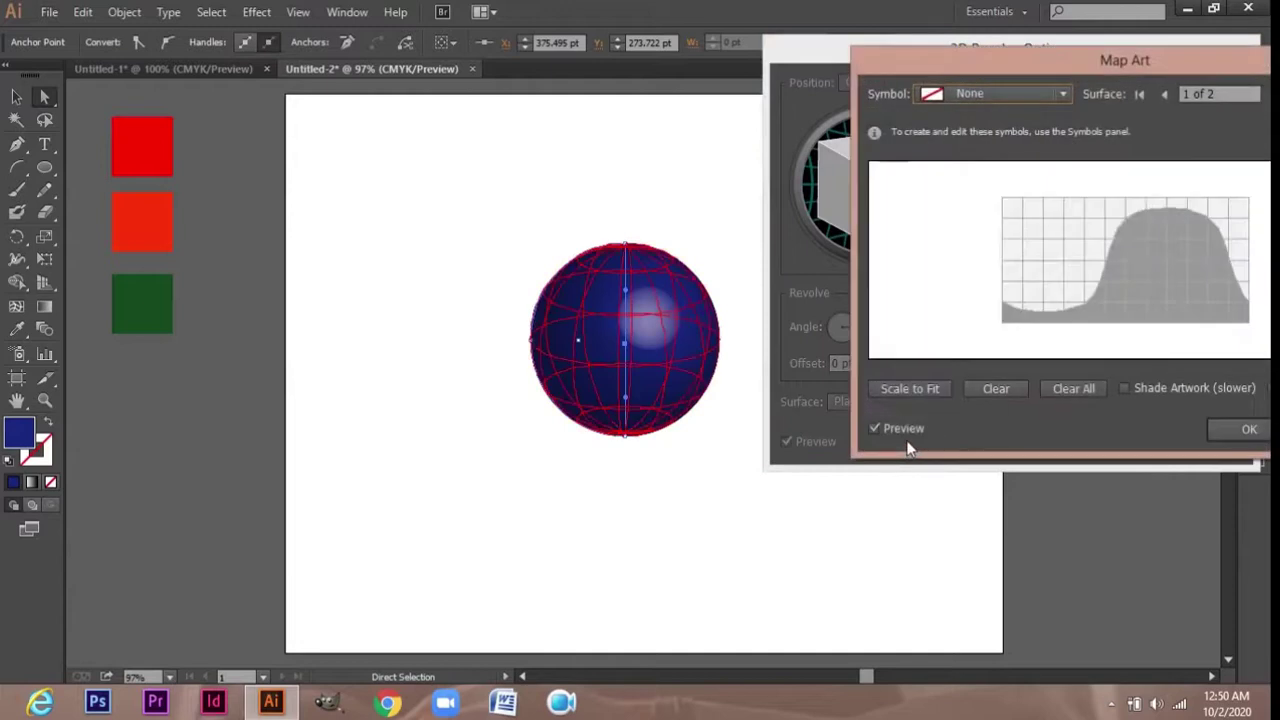
# Step: Map SYMBOL 1 onto the sphere, scaled to fit and tilted diagonally
pyautogui.click(1047, 93)
pyautogui.click(1002, 257)
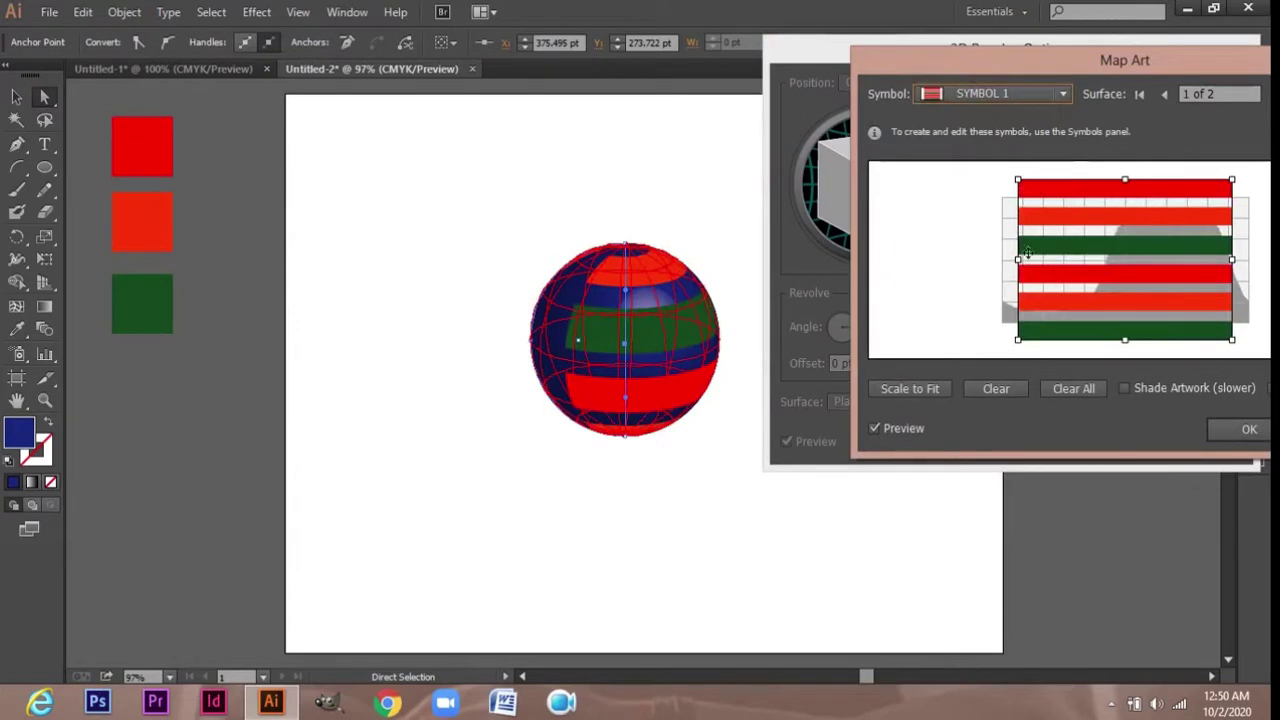
pyautogui.click(918, 386)
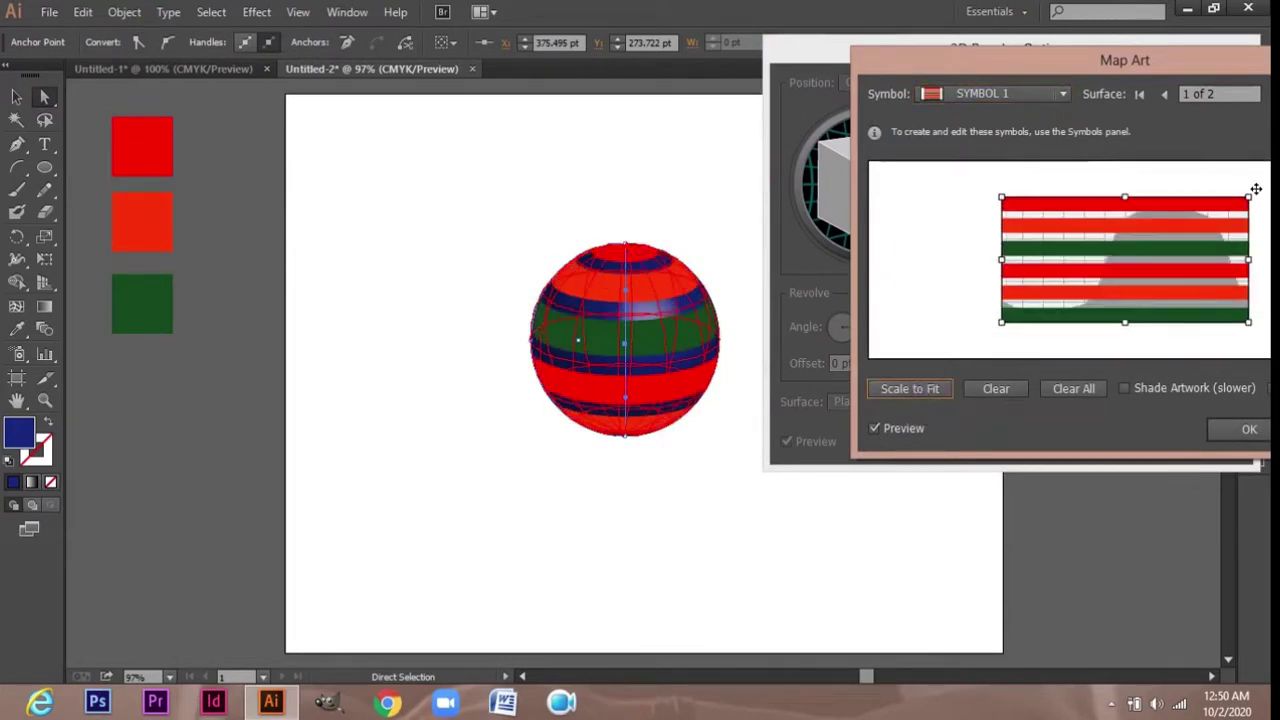
pyautogui.moveTo(1262, 200); pyautogui.dragTo(1254, 176)
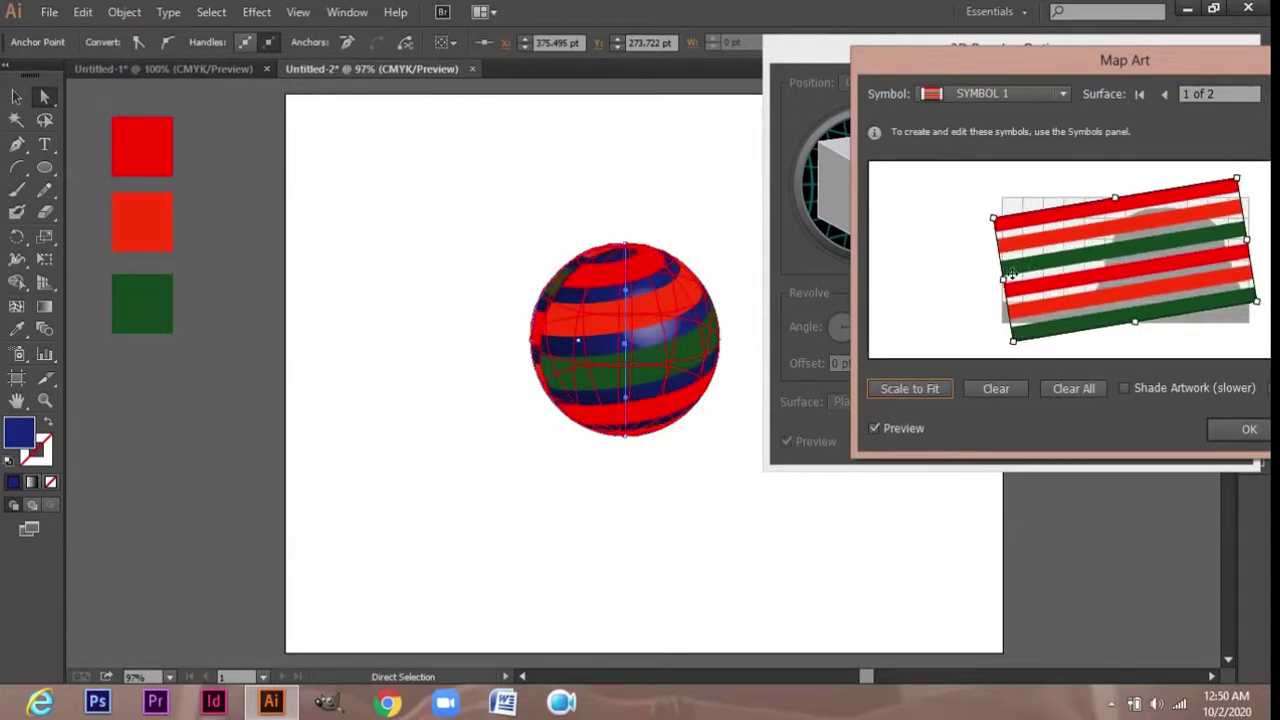
pyautogui.moveTo(1008, 286); pyautogui.dragTo(1020, 266)
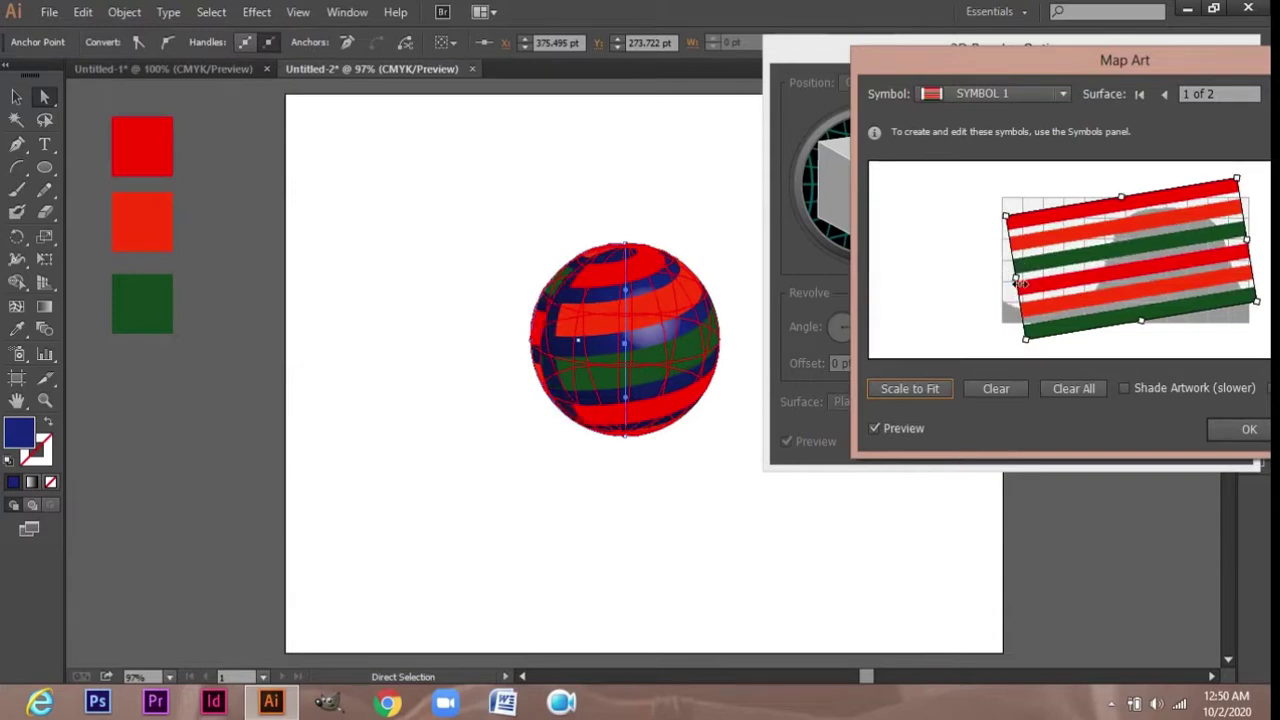
pyautogui.moveTo(1018, 284); pyautogui.dragTo(1000, 287)
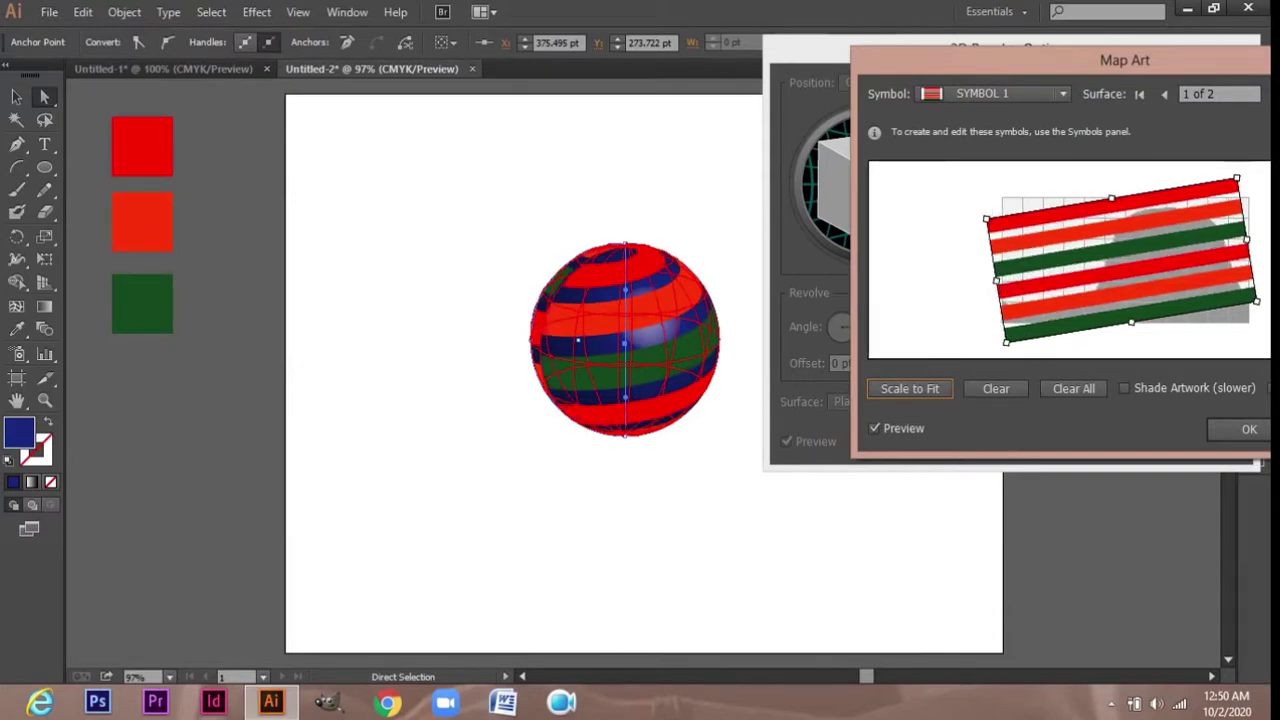
pyautogui.moveTo(1187, 67); pyautogui.dragTo(1111, 65)
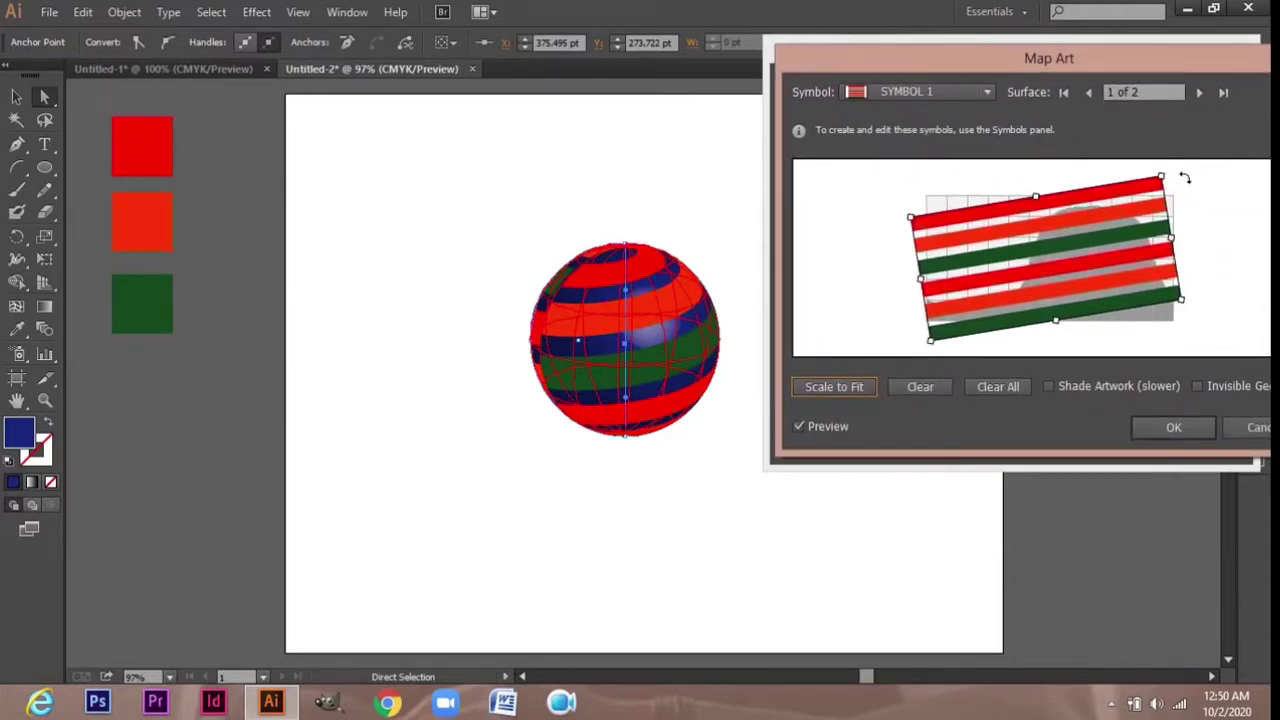
pyautogui.moveTo(1175, 175); pyautogui.dragTo(1188, 181)
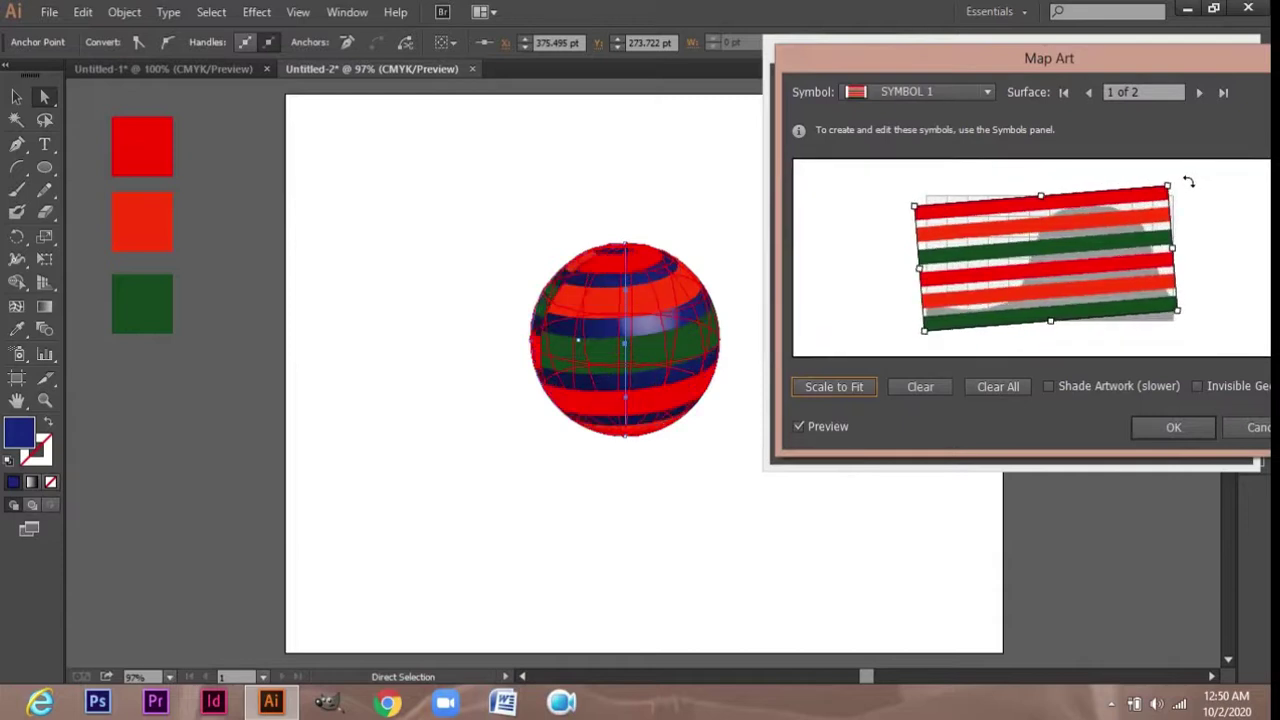
pyautogui.moveTo(1181, 187); pyautogui.dragTo(1177, 173)
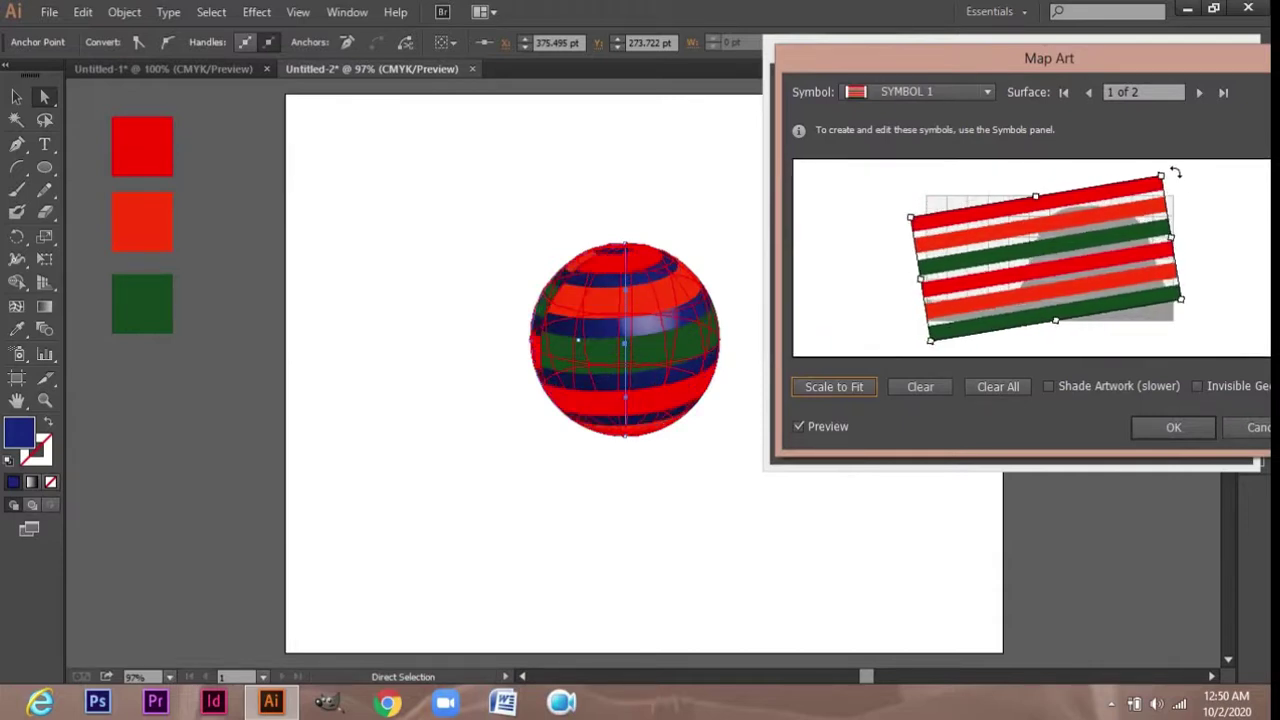
# Step: Apply the mapping with invisible geometry, then undo back to the flat half-circle
pyautogui.click(1198, 387)
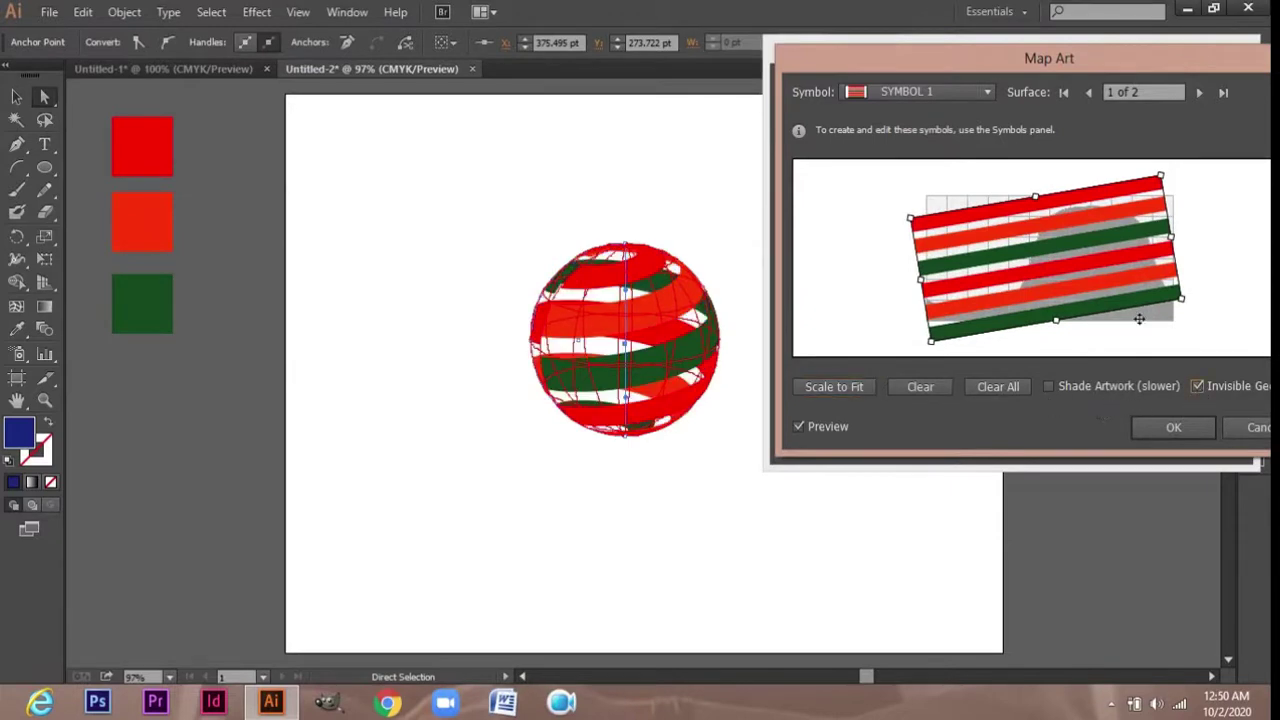
pyautogui.click(1173, 428)
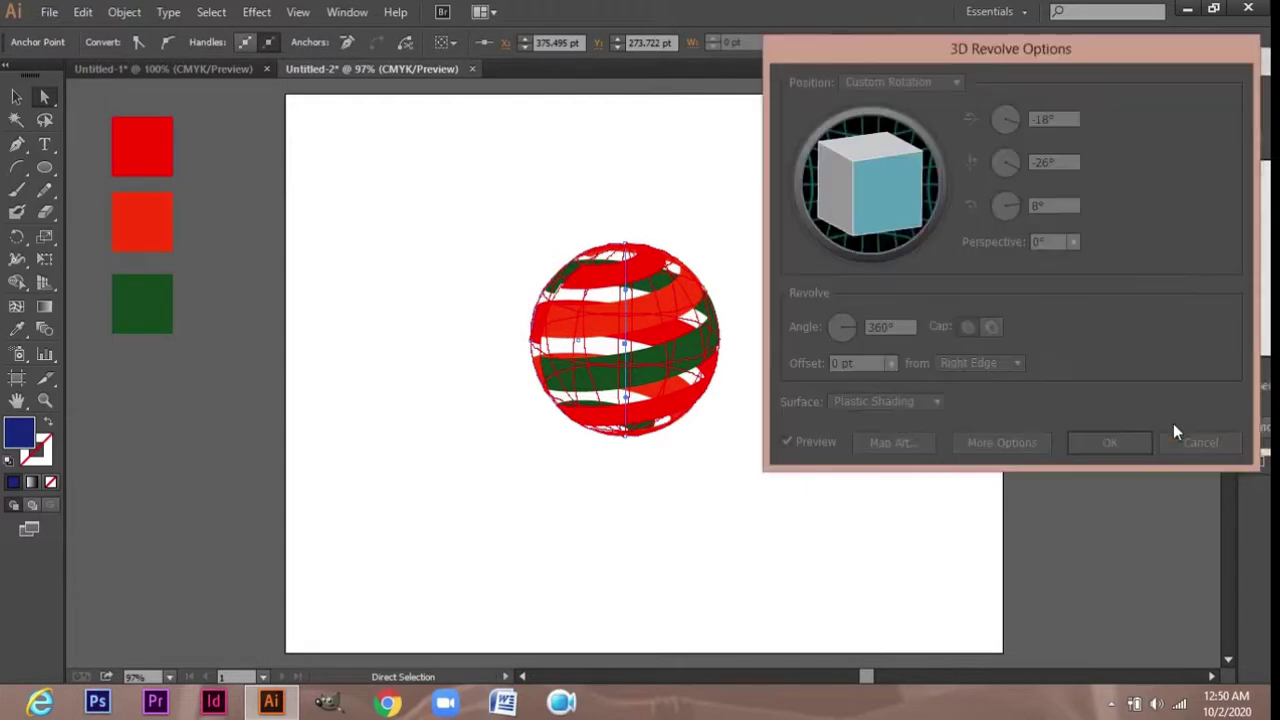
pyautogui.click(1108, 452)
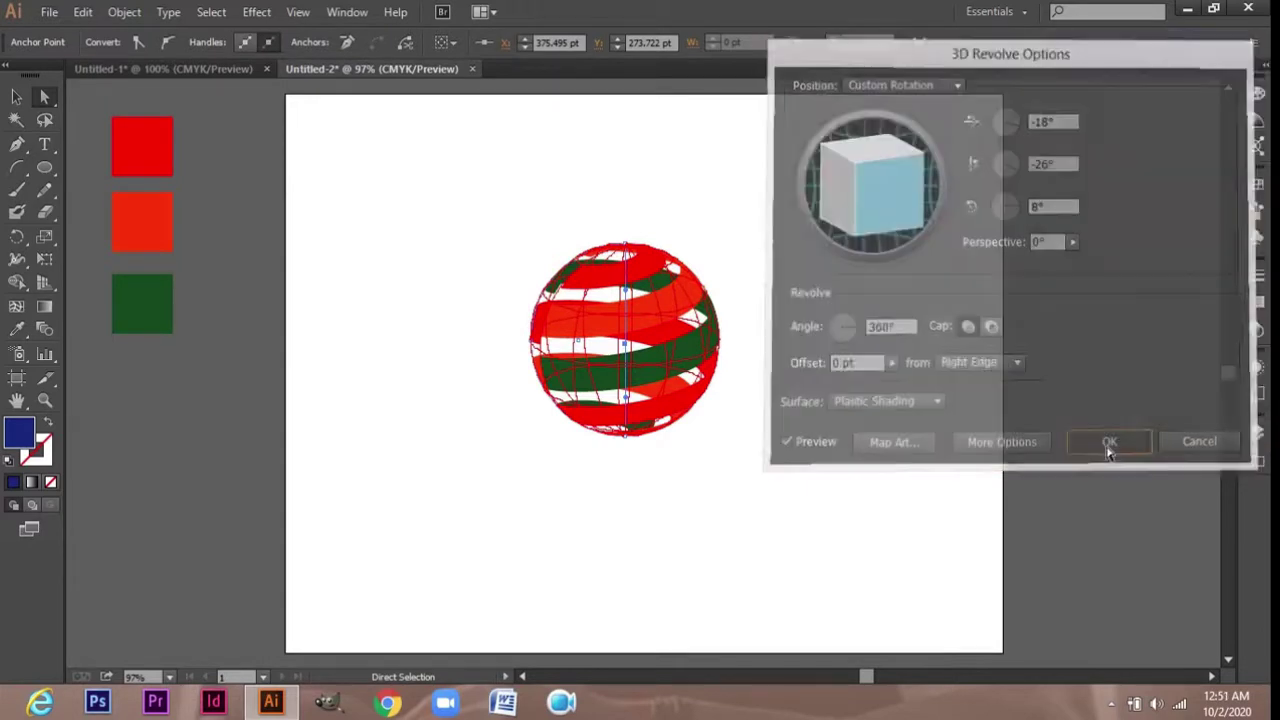
pyautogui.hotkey('ctrl', 'z')
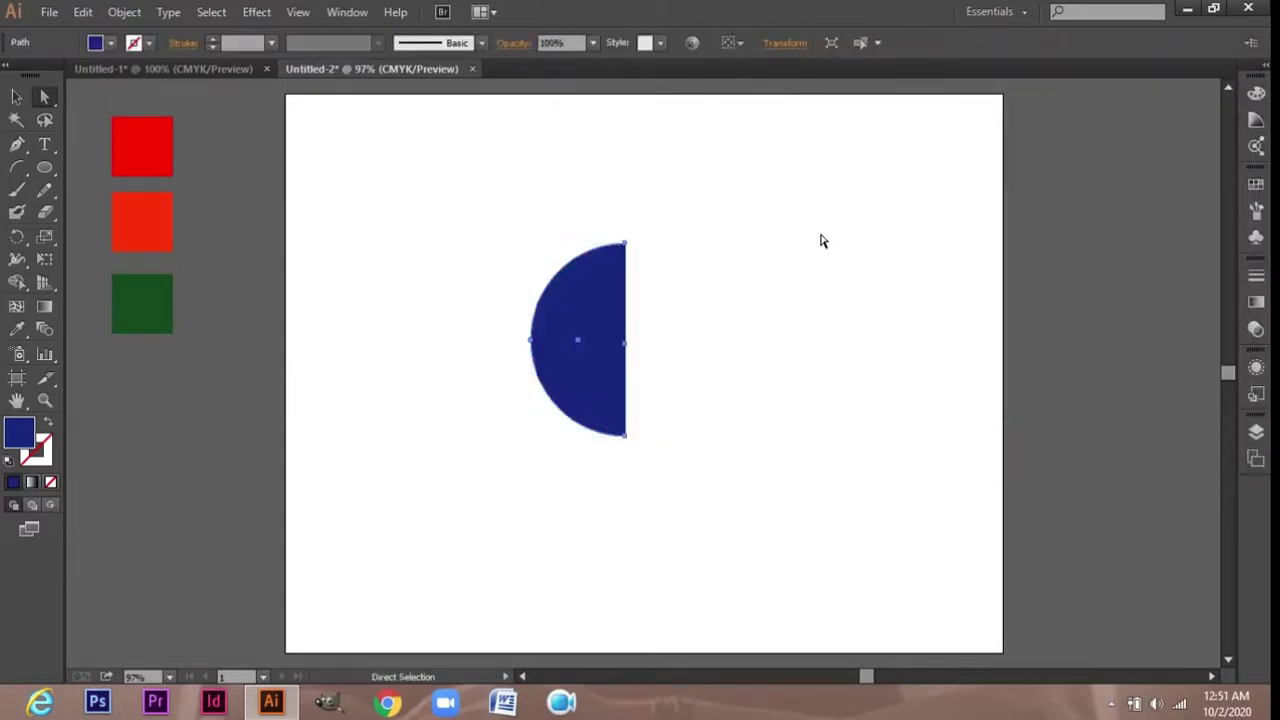
# Step: Reapply 3D Revolve offset from the Right Edge, with Preview and Plastic Shading
pyautogui.click(257, 11)
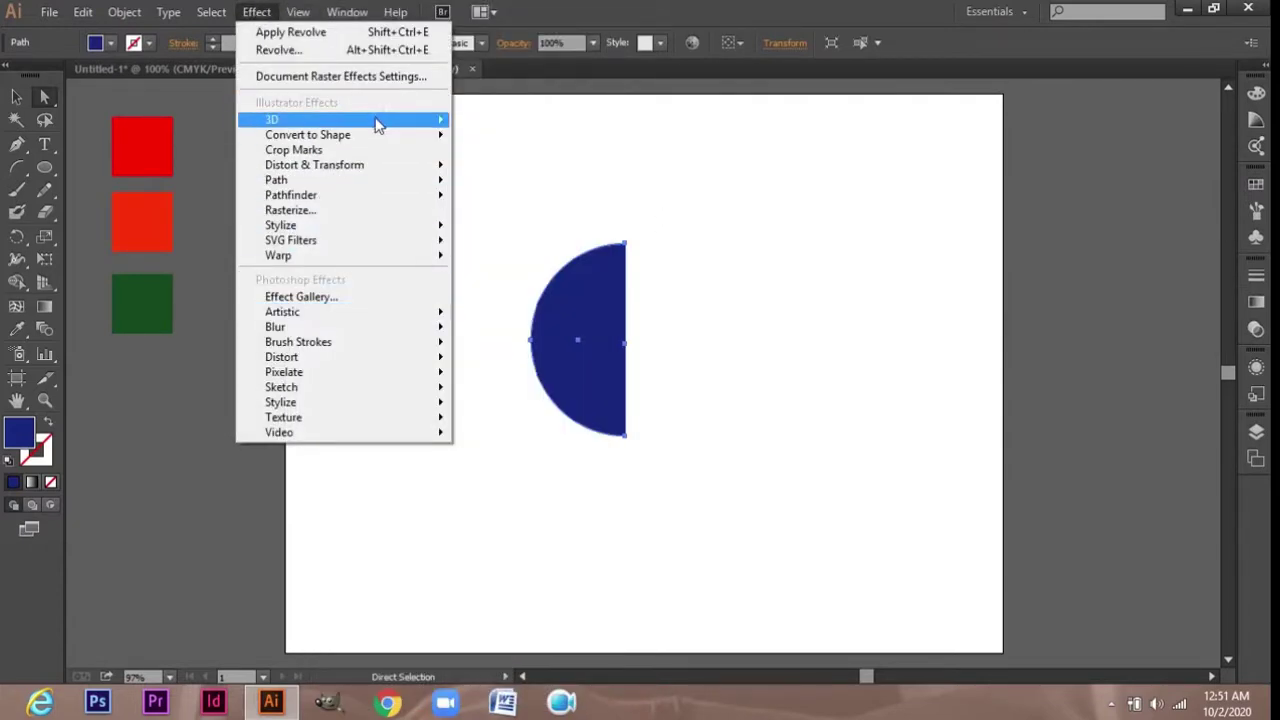
pyautogui.moveTo(340, 119)
pyautogui.click(505, 145)
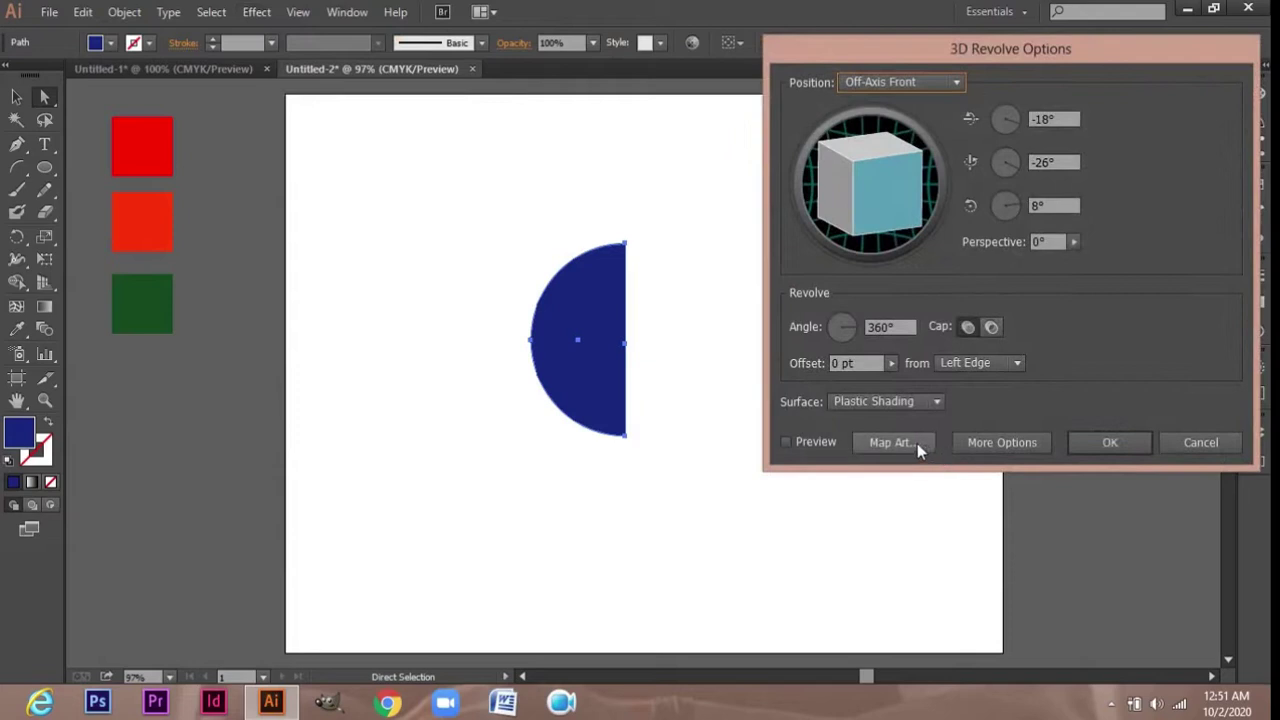
pyautogui.click(919, 443)
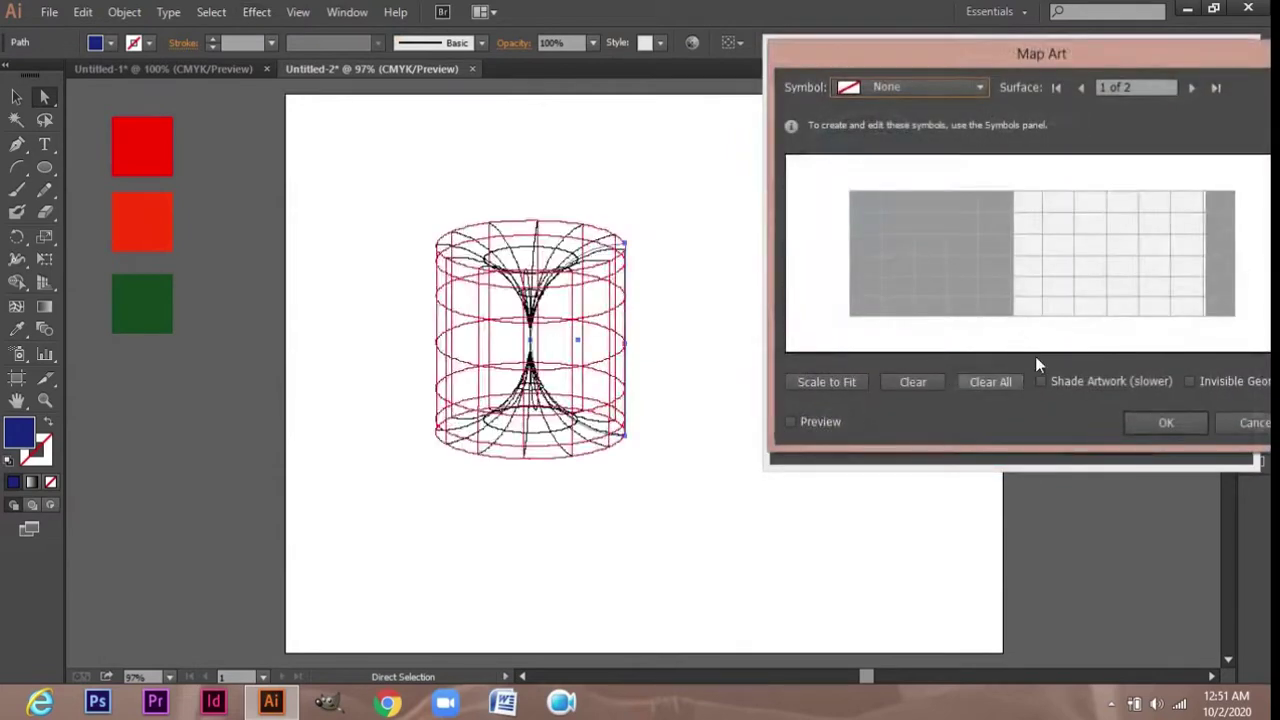
pyautogui.click(1255, 424)
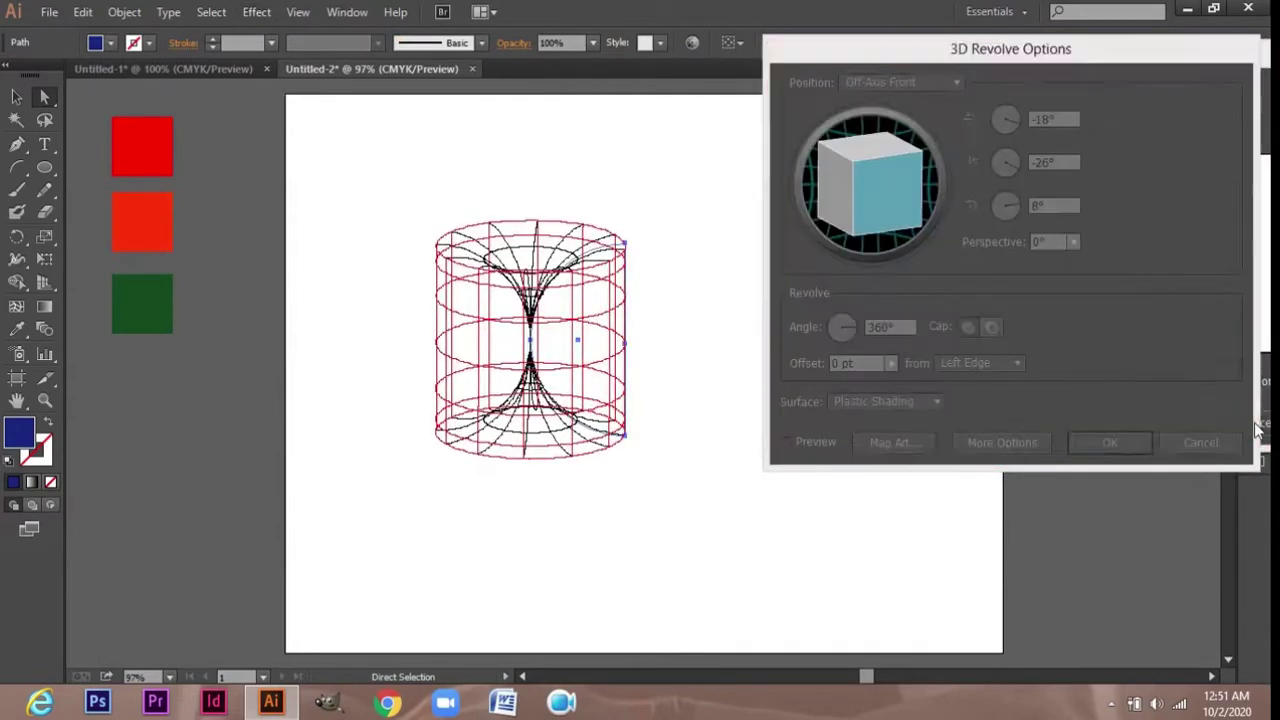
pyautogui.click(1007, 369)
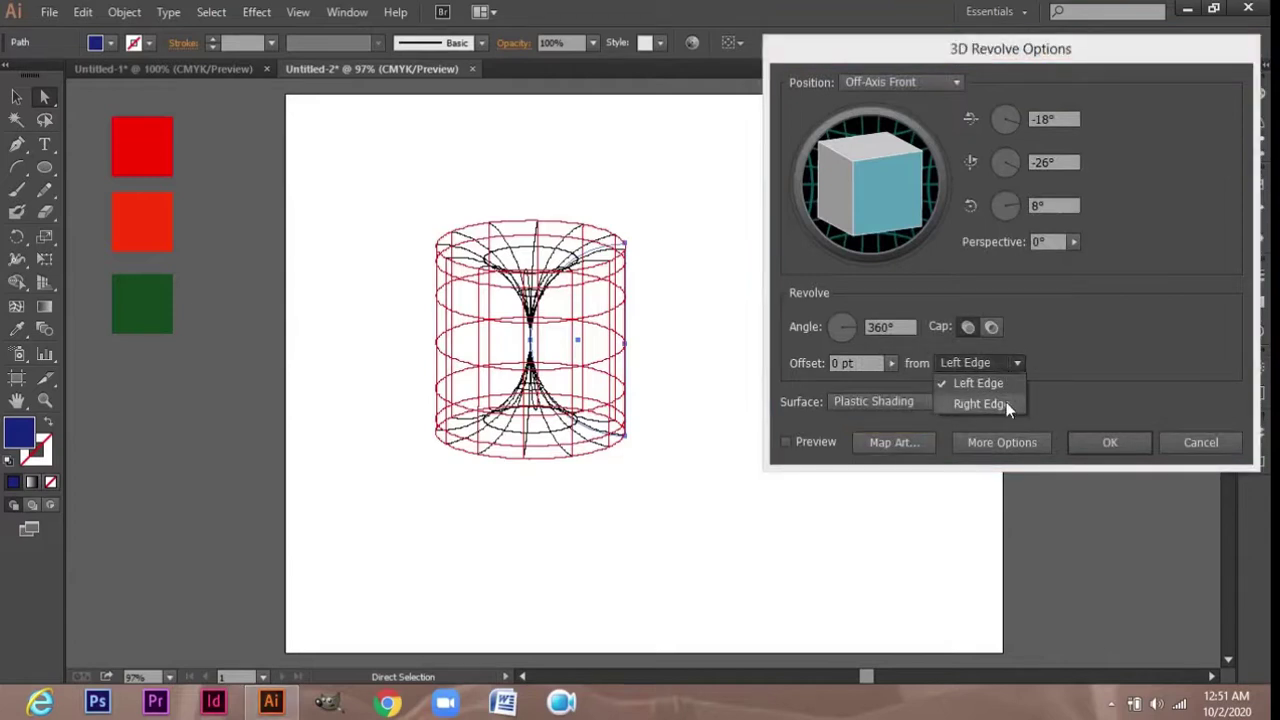
pyautogui.click(1006, 402)
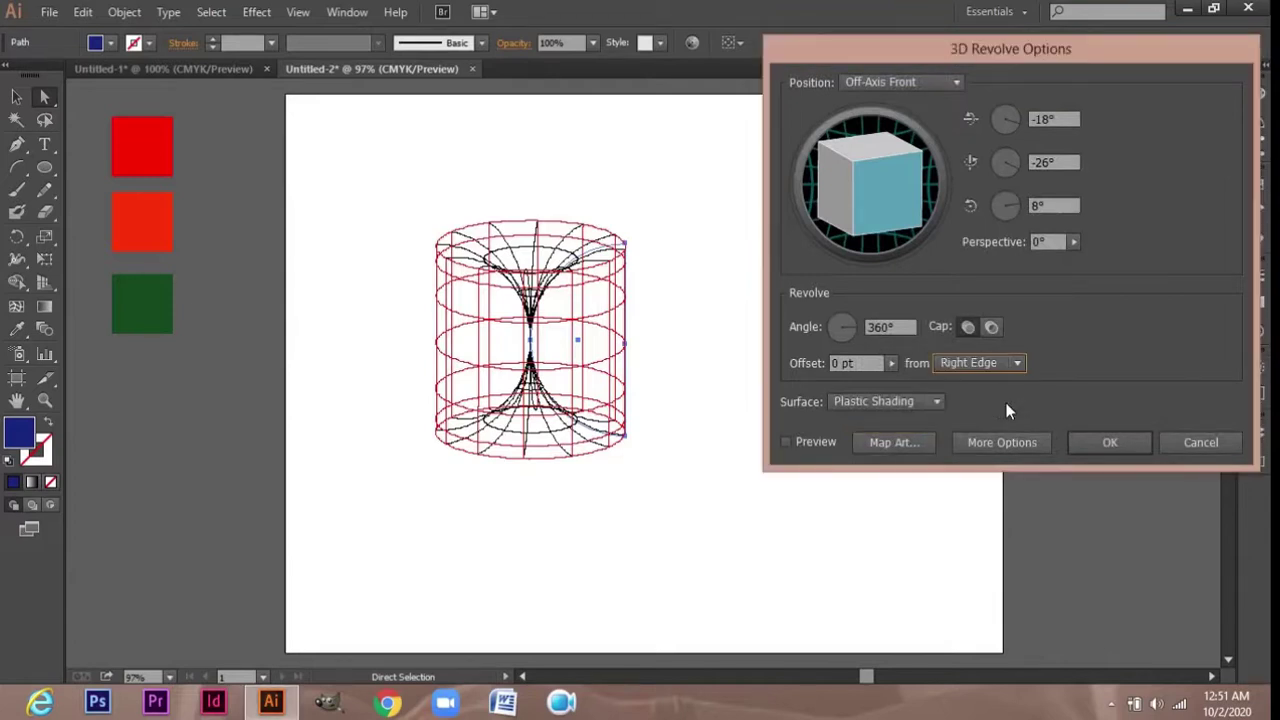
pyautogui.click(802, 442)
pyautogui.click(895, 401)
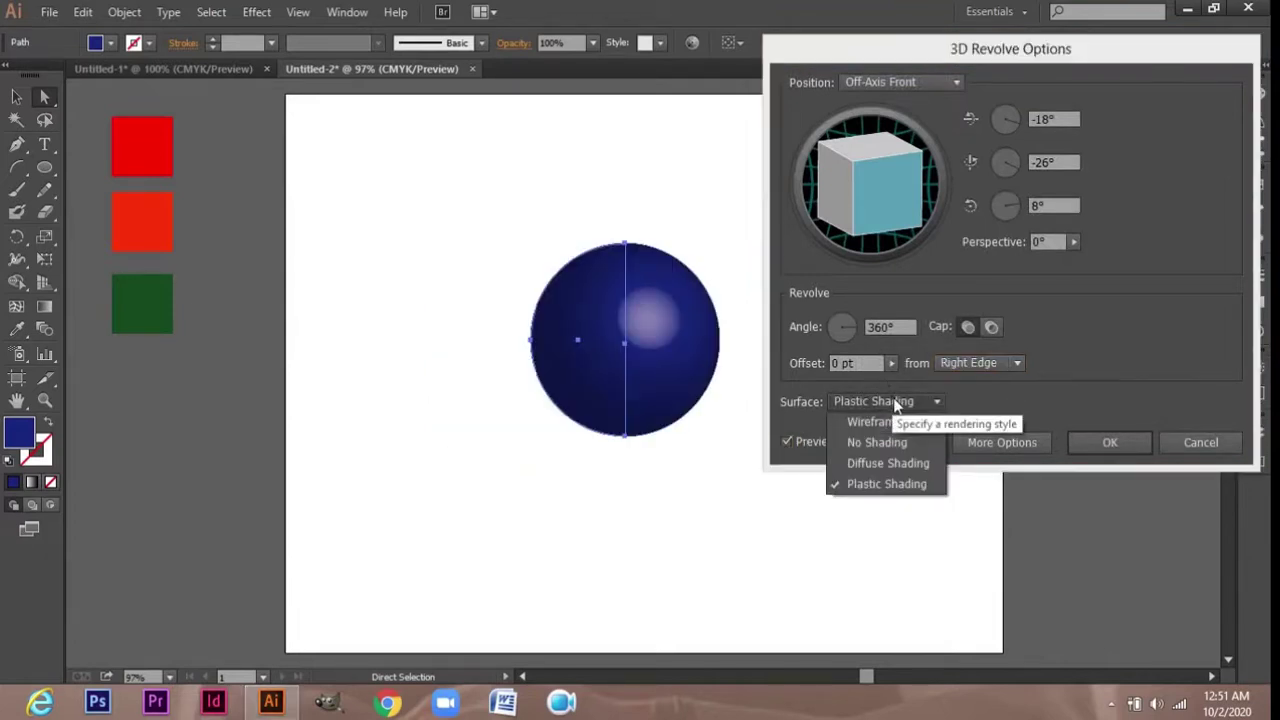
pyautogui.click(1000, 384)
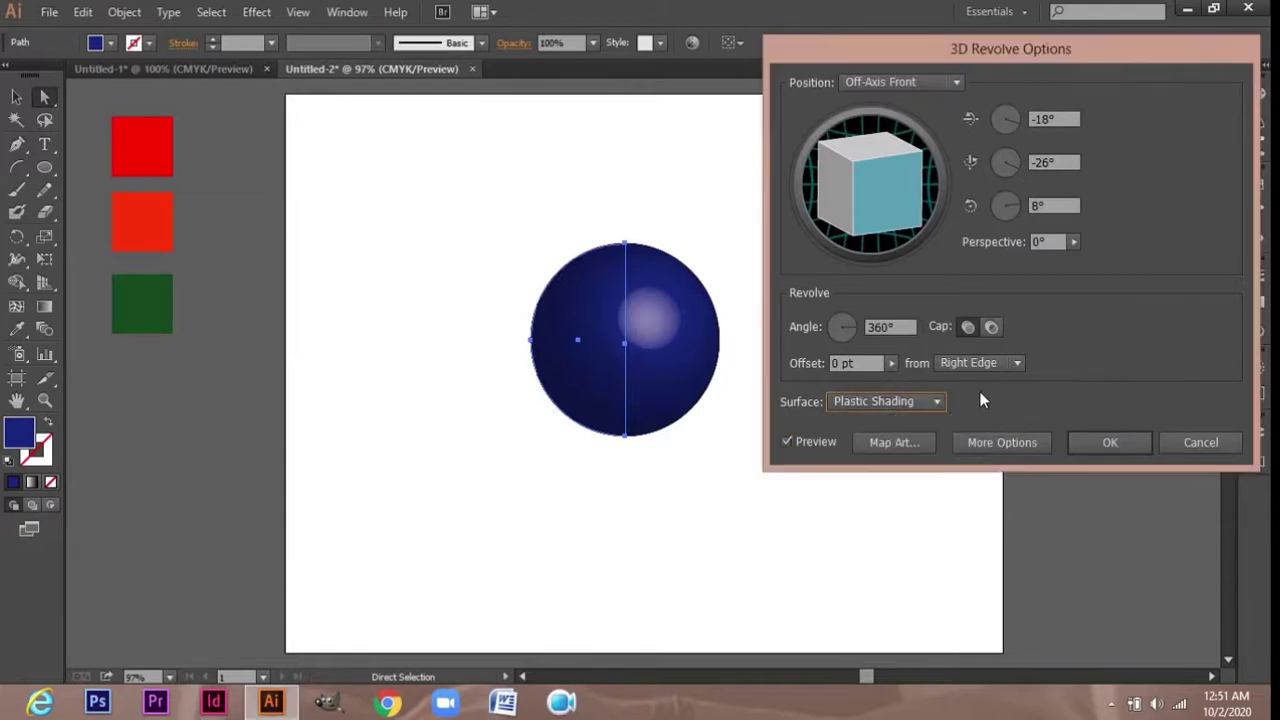
pyautogui.click(925, 442)
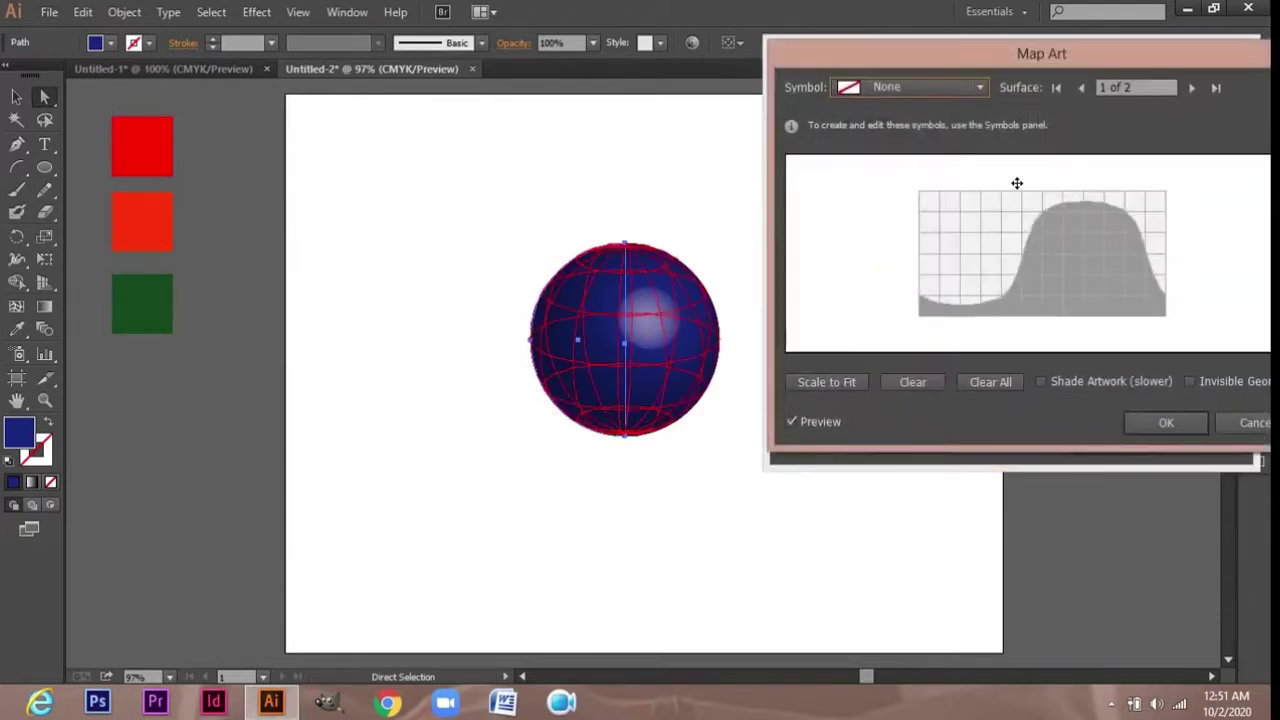
# Step: Map SYMBOL 1 onto the sphere, stretched wider and levelled nearly horizontal
pyautogui.click(966, 86)
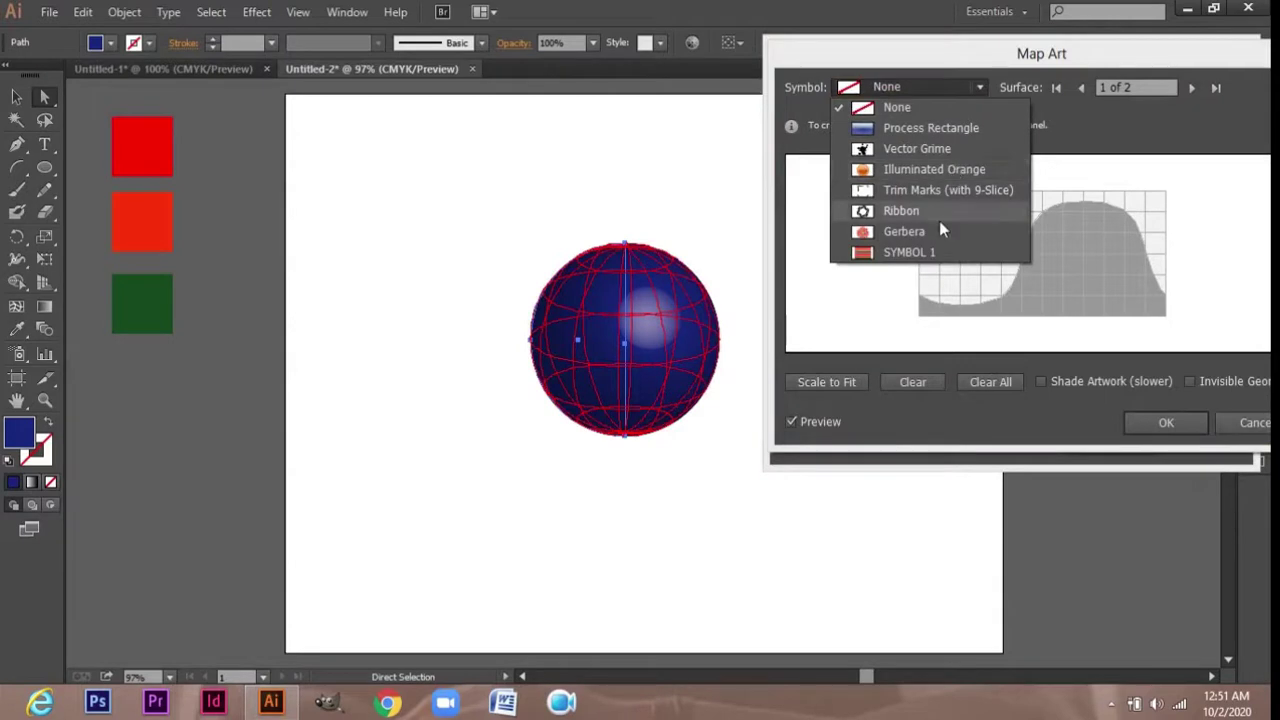
pyautogui.click(948, 255)
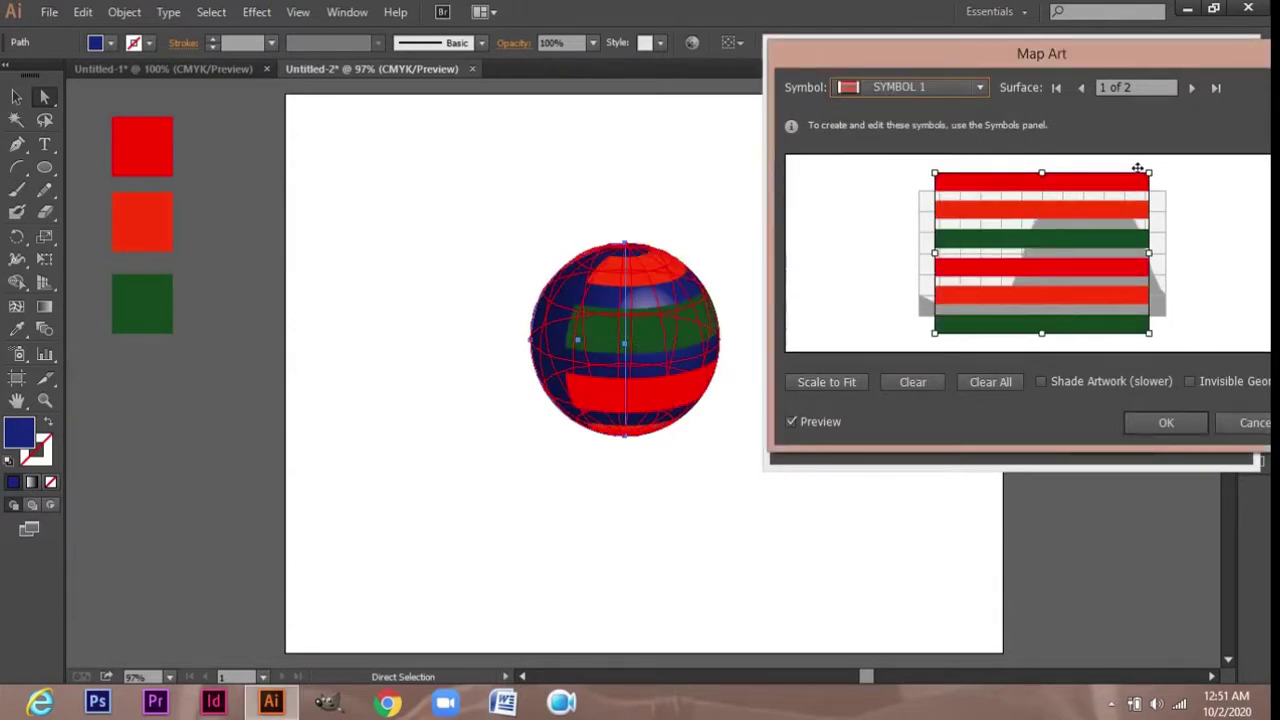
pyautogui.moveTo(1163, 172); pyautogui.dragTo(1157, 189)
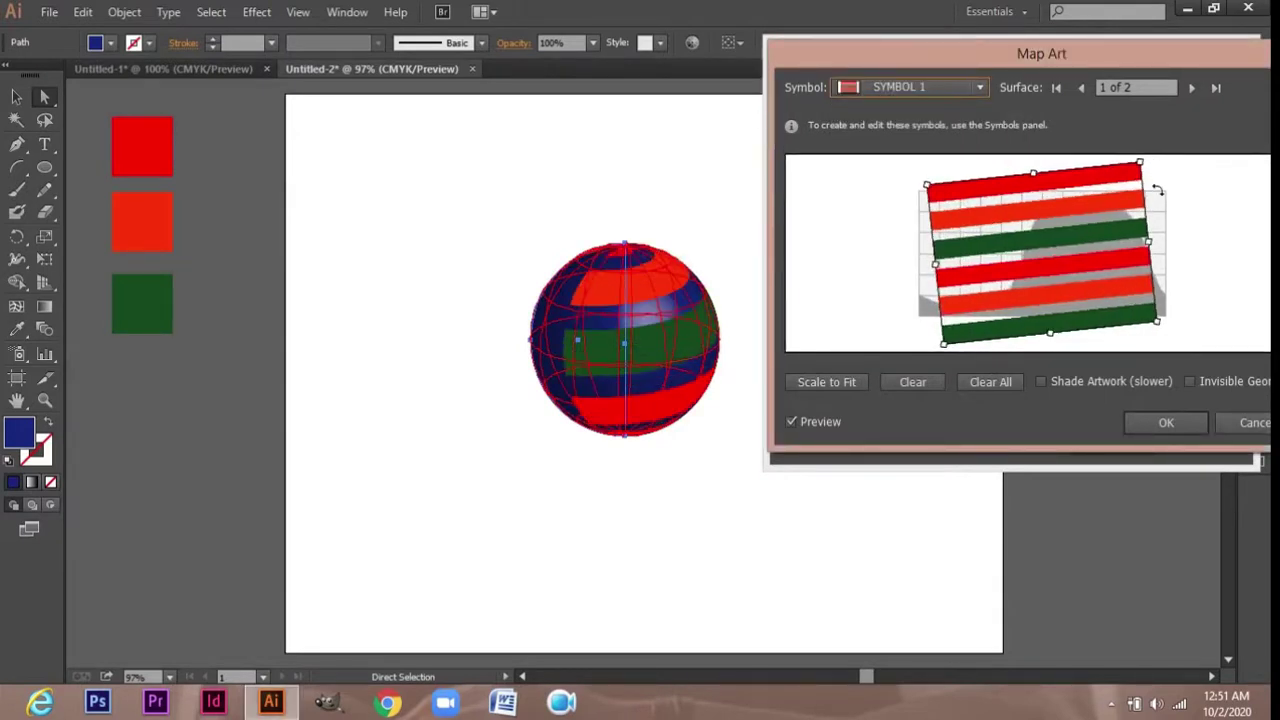
pyautogui.moveTo(1160, 250); pyautogui.dragTo(1174, 242)
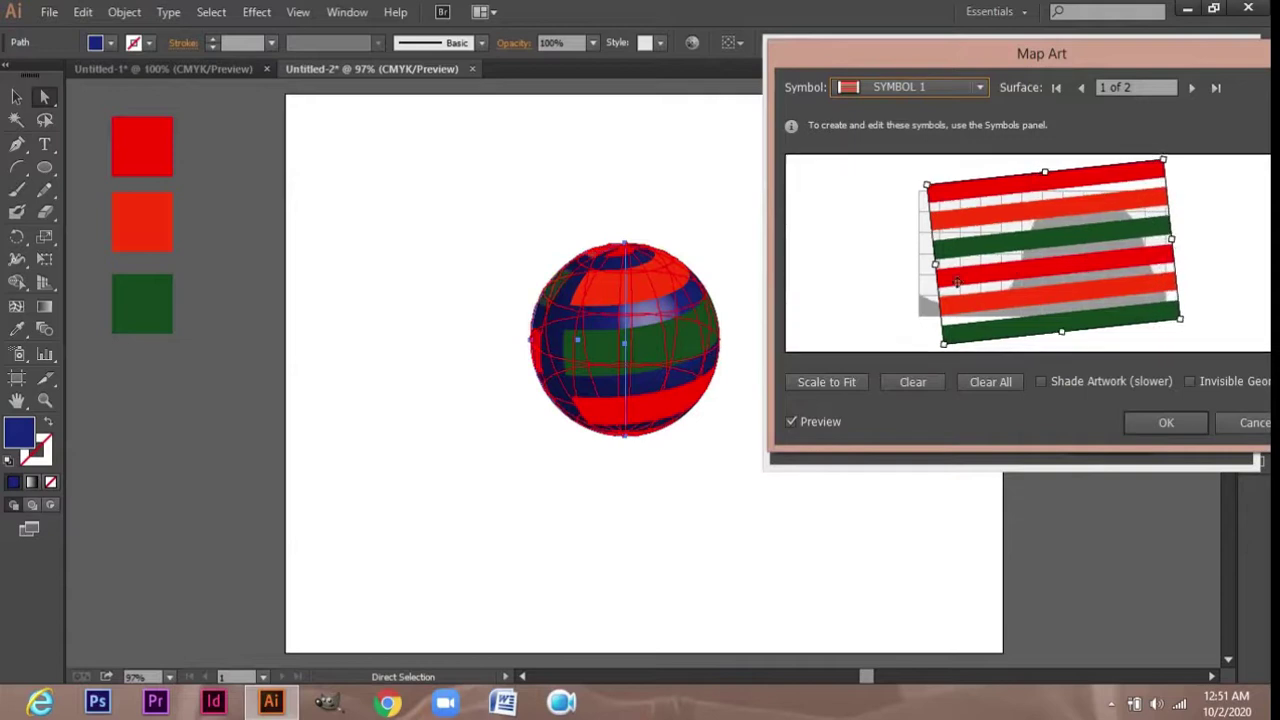
pyautogui.moveTo(943, 271); pyautogui.dragTo(929, 273)
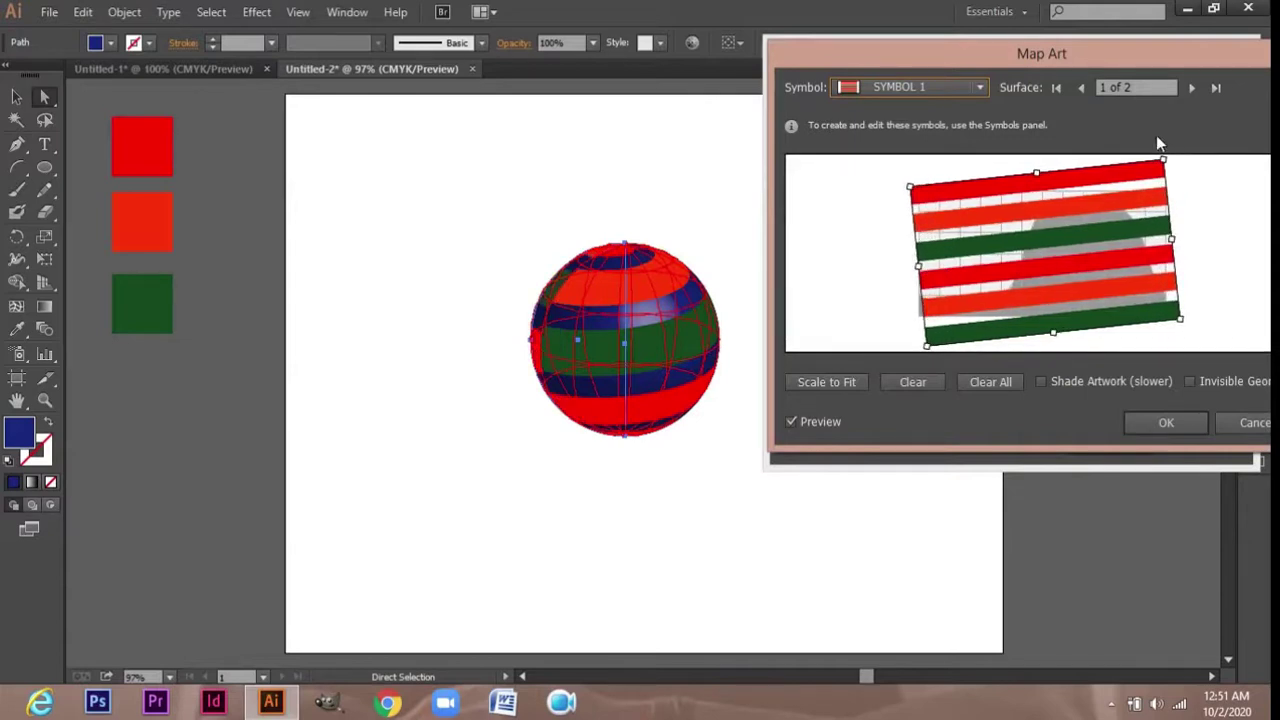
pyautogui.moveTo(1179, 162)
pyautogui.mouseDown()
pyautogui.moveTo(1164, 141)
pyautogui.moveTo(1186, 162)
pyautogui.mouseUp()
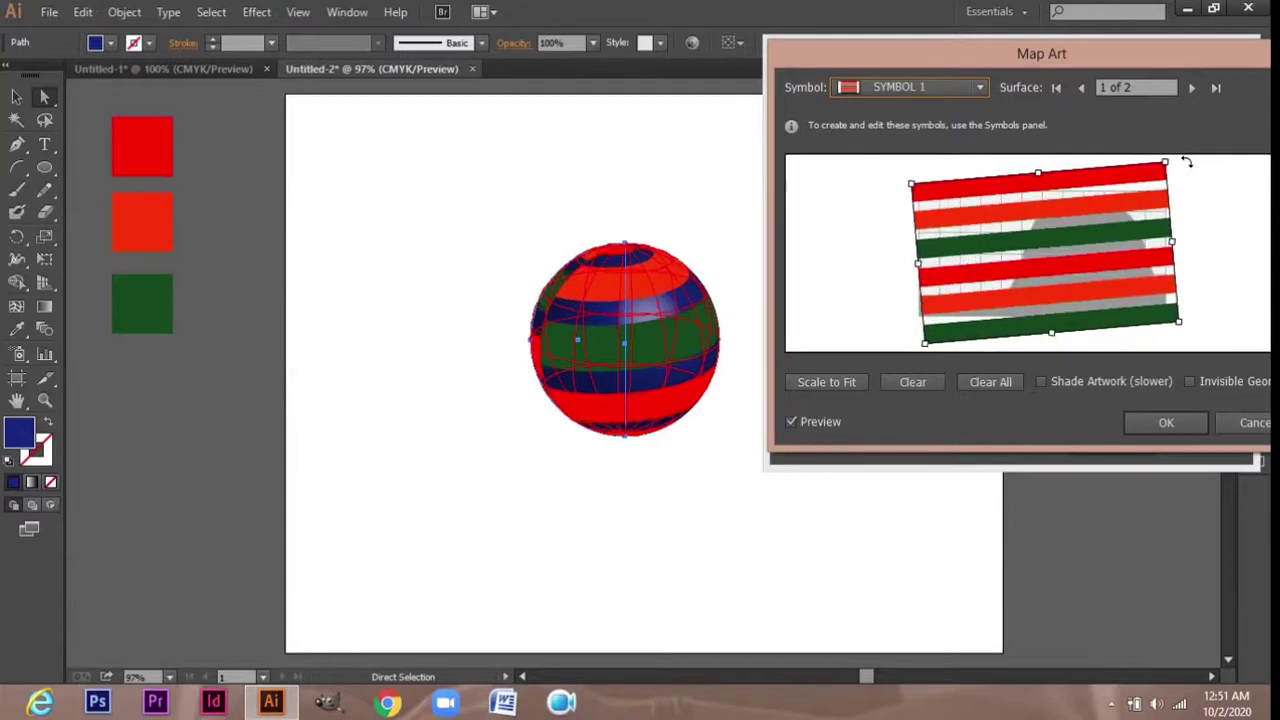
# Step: Enable Invisible Geometry and Shade Artwork, then confirm both 3D dialogs
pyautogui.click(1189, 382)
pyautogui.click(1042, 381)
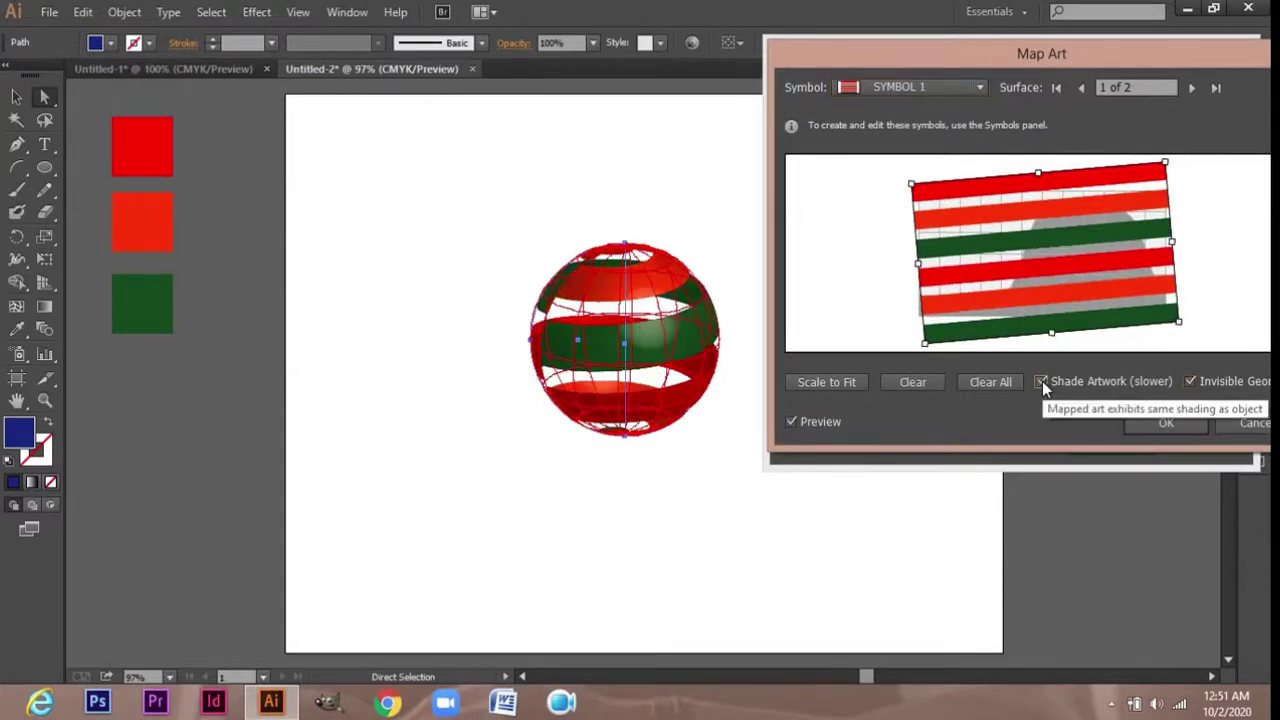
pyautogui.click(1137, 422)
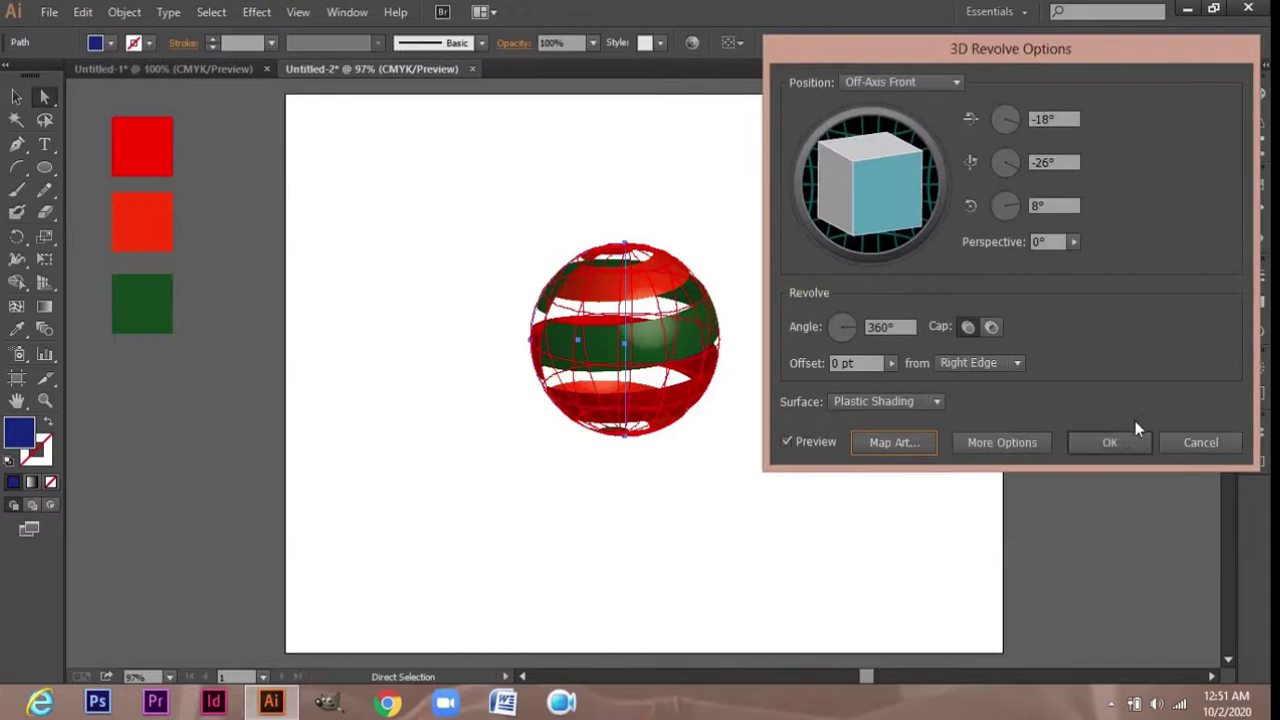
pyautogui.click(1121, 438)
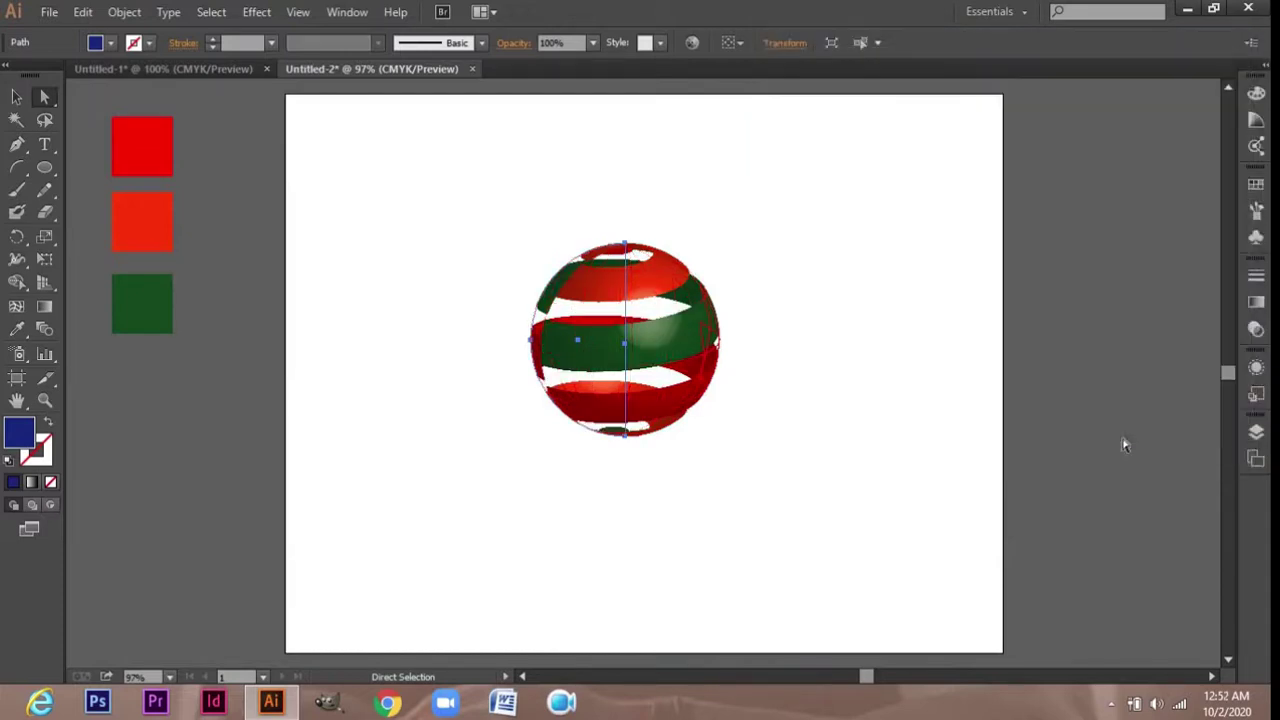
# Step: Expand the striped sphere's appearance and zoom in on it
pyautogui.click(838, 293)
pyautogui.moveTo(477, 184); pyautogui.dragTo(817, 544)
pyautogui.click(124, 12)
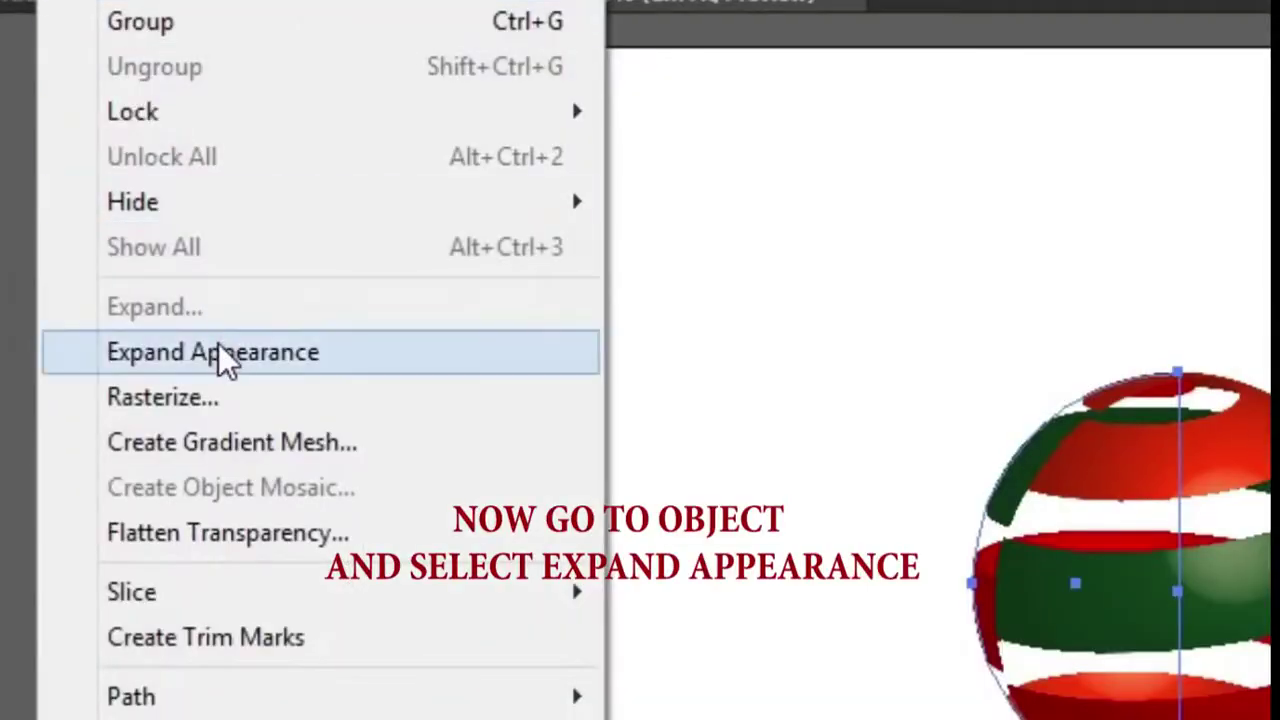
pyautogui.click(228, 362)
pyautogui.press('z')
pyautogui.click(630, 322)
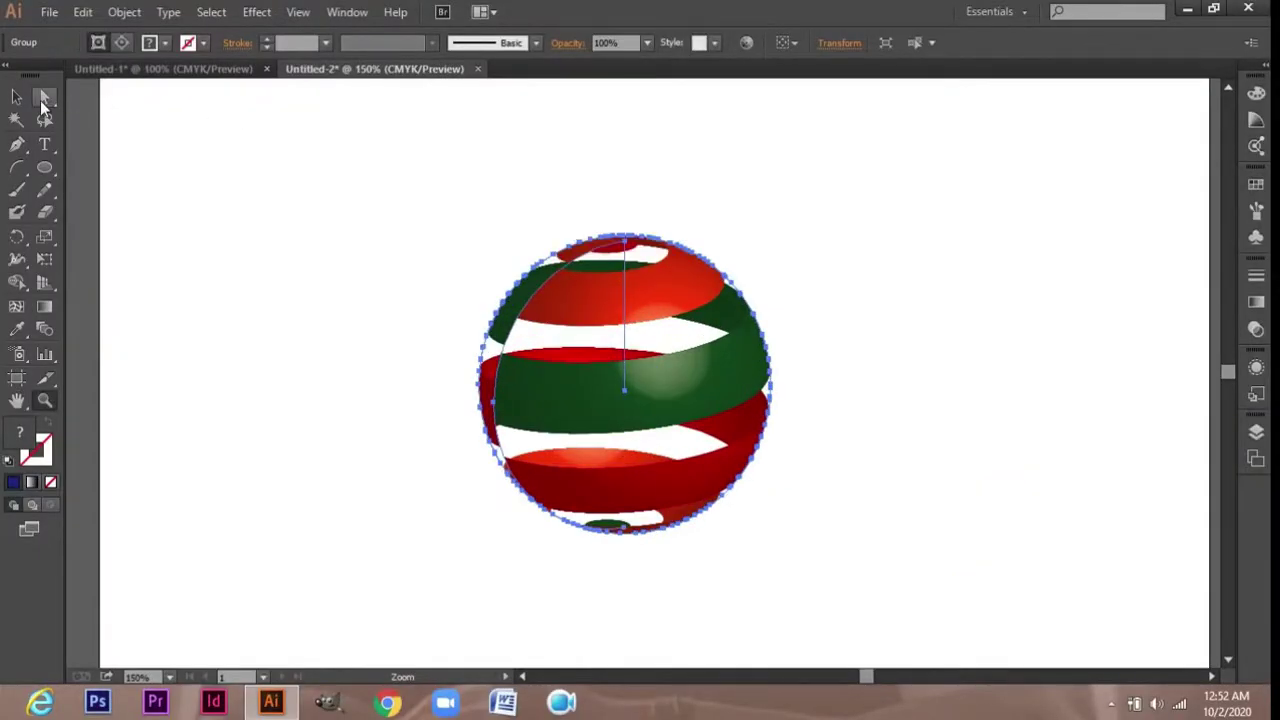
# Step: Ungroup the expanded sphere repeatedly down to its clip group
pyautogui.click(27, 98)
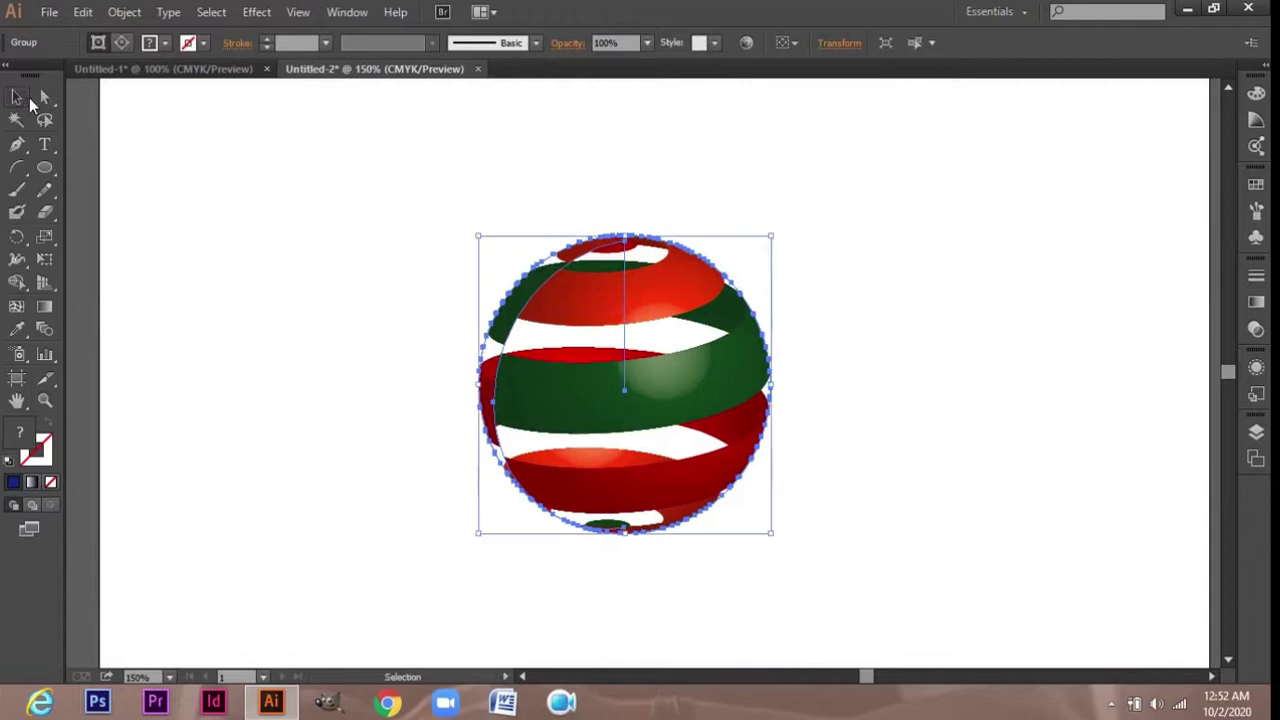
pyautogui.click(118, 11)
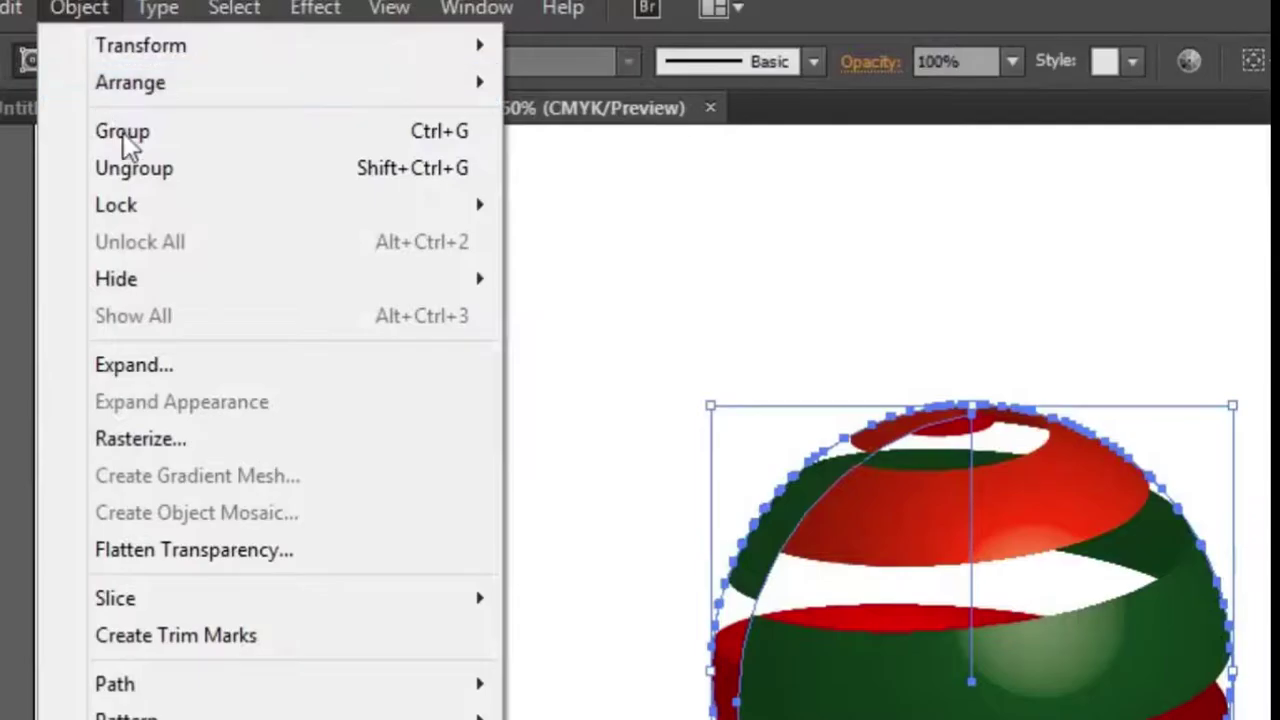
pyautogui.click(160, 108)
pyautogui.click(133, 14)
pyautogui.click(155, 100)
pyautogui.click(124, 11)
pyautogui.click(128, 13)
pyautogui.click(157, 104)
pyautogui.click(135, 14)
pyautogui.click(155, 103)
pyautogui.click(389, 189)
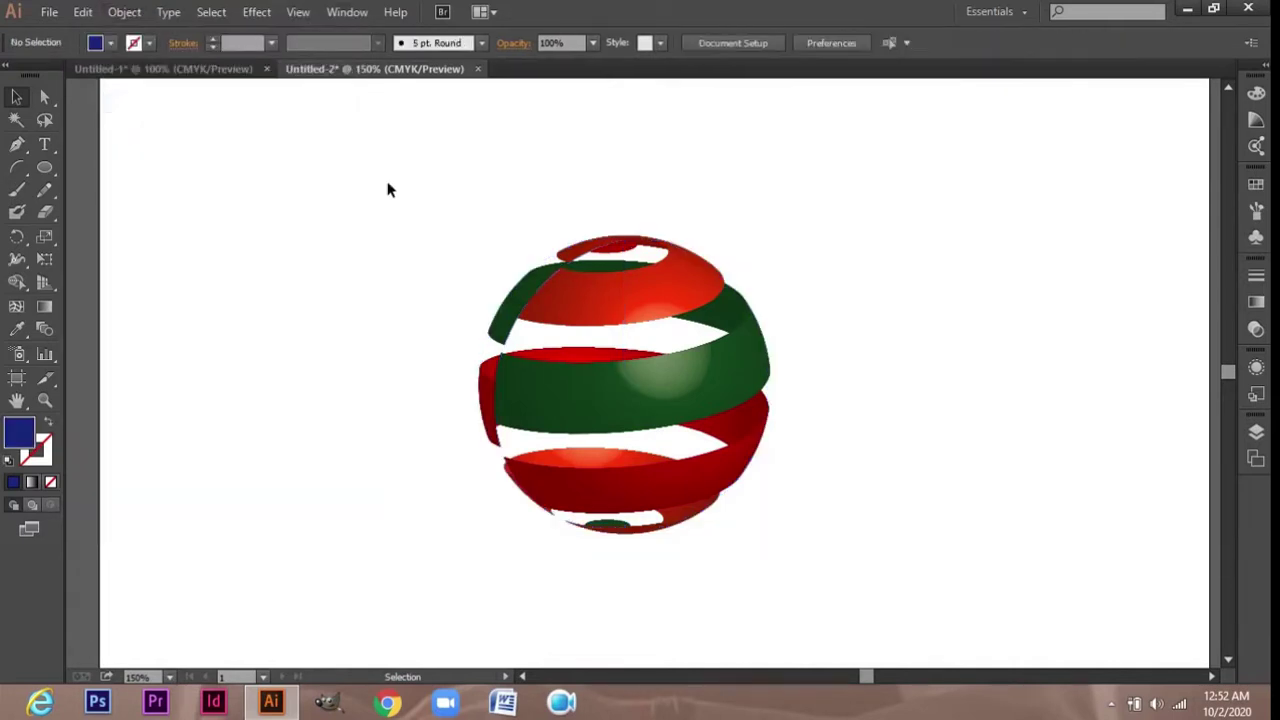
pyautogui.click(571, 277)
# Step: Enter the clip group and shift the top red band slightly left
pyautogui.doubleClick(567, 270)
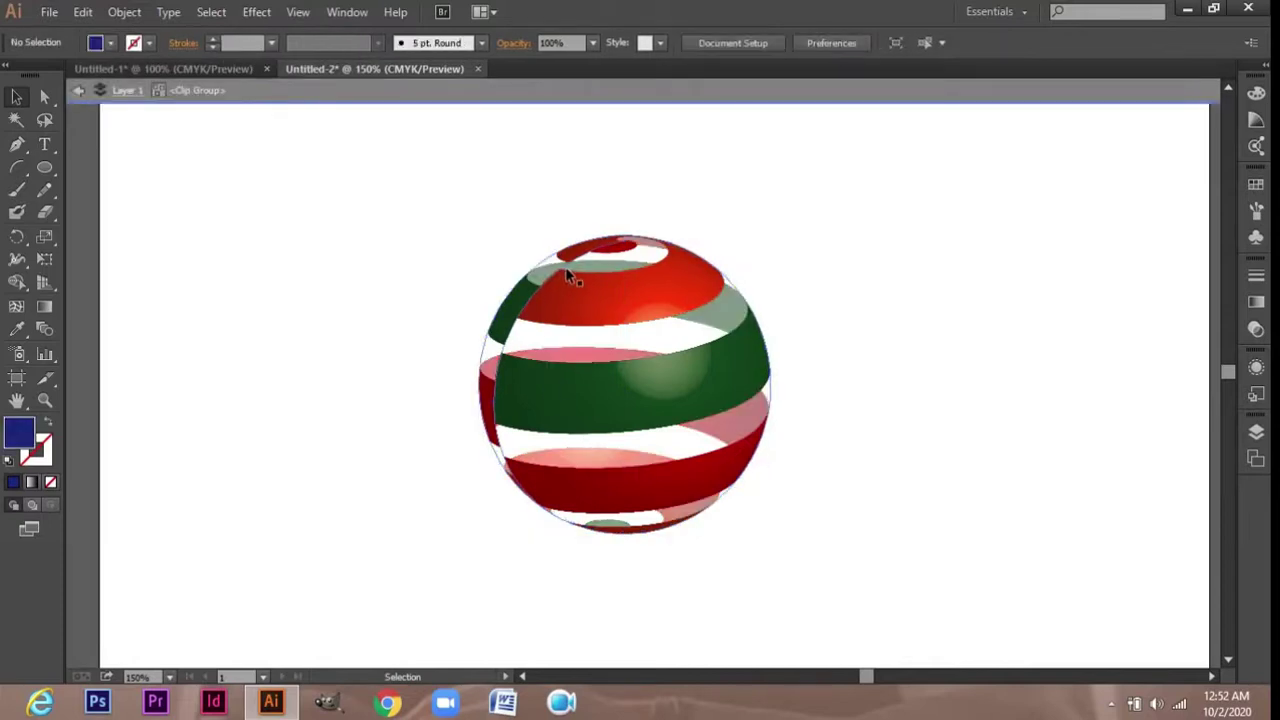
pyautogui.click(565, 271)
pyautogui.click(124, 12)
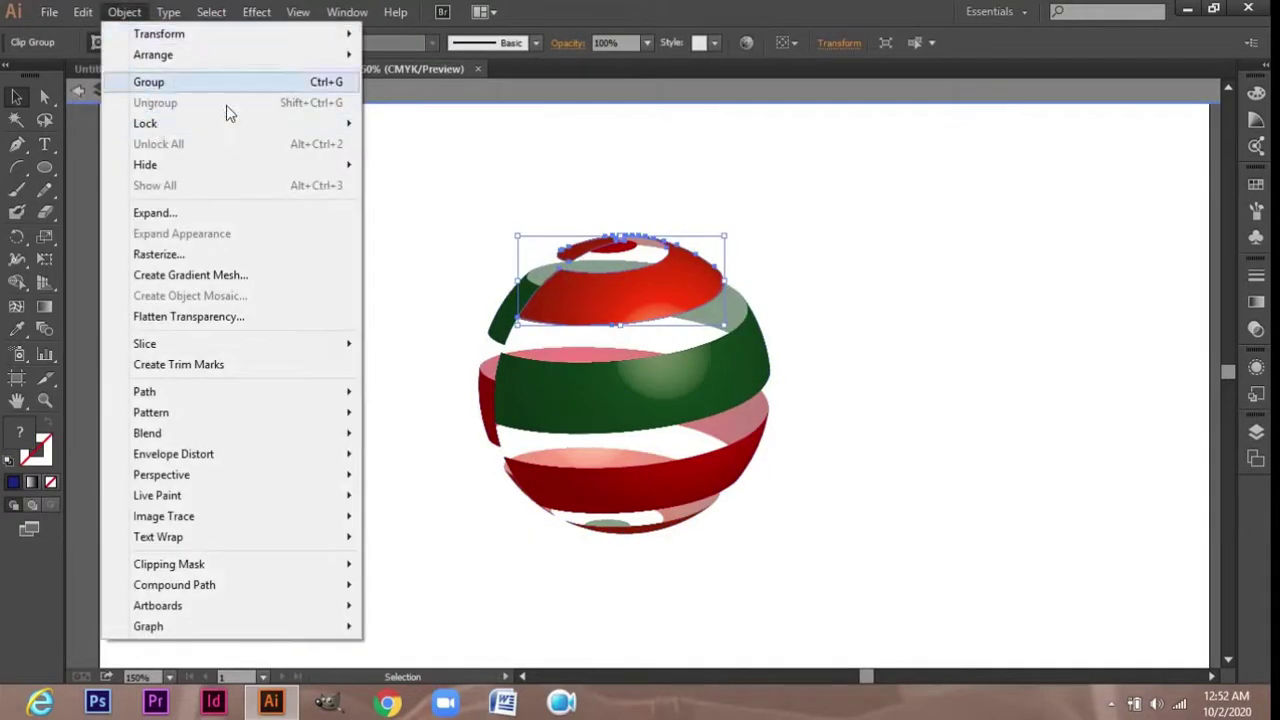
pyautogui.click(446, 178)
pyautogui.click(570, 296)
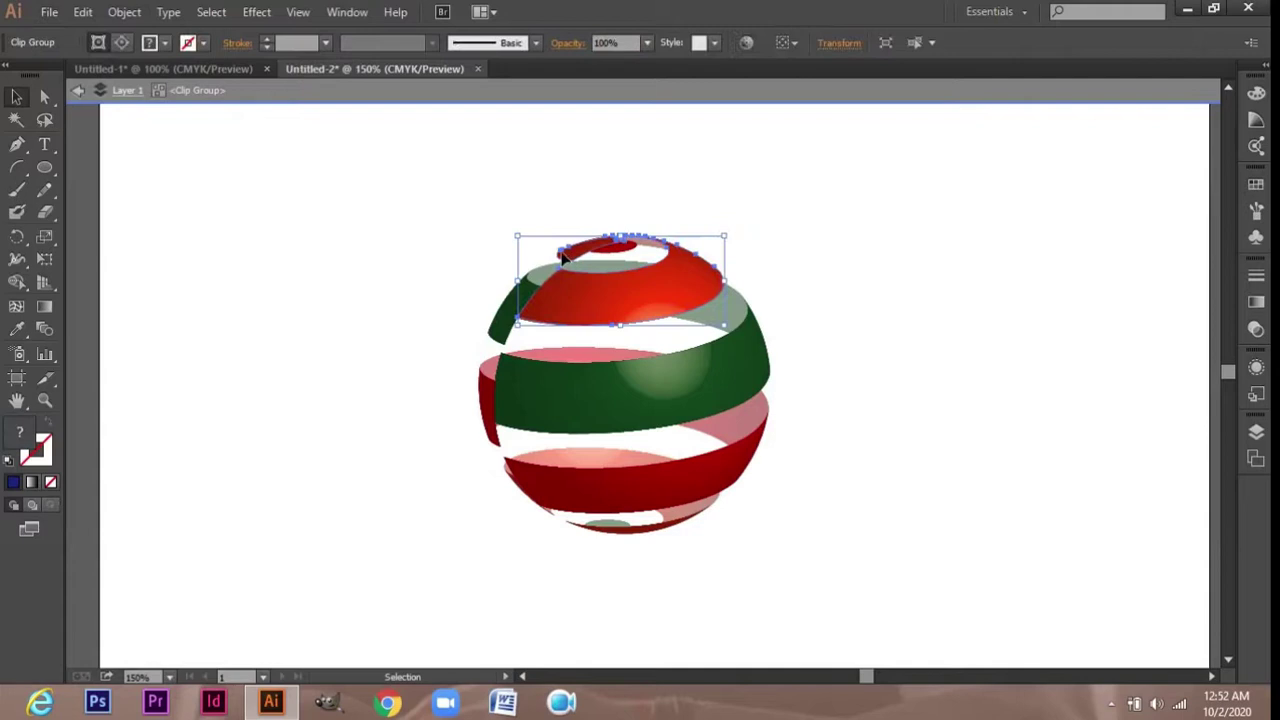
pyautogui.moveTo(564, 256); pyautogui.dragTo(529, 262)
pyautogui.click(514, 306)
pyautogui.moveTo(535, 280)
pyautogui.mouseDown()
pyautogui.moveTo(558, 250)
pyautogui.moveTo(537, 278)
pyautogui.mouseUp()
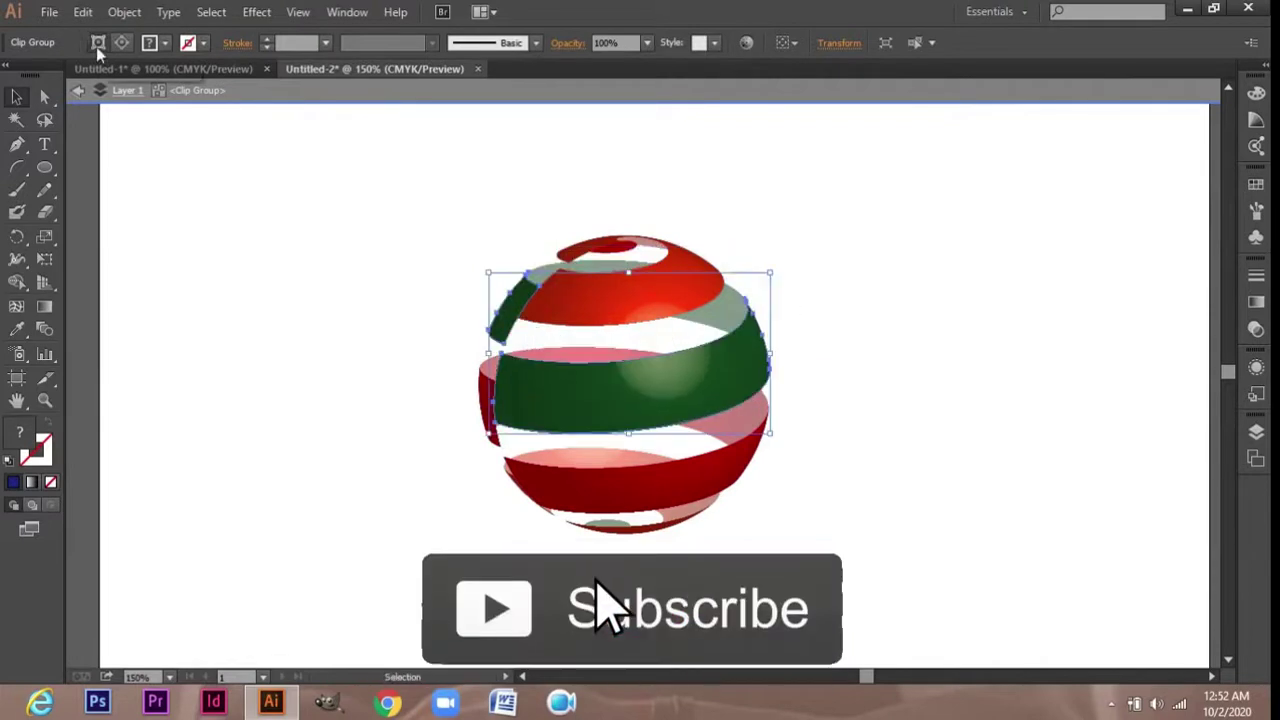
pyautogui.hotkey('ctrl', 'shift', 'a')
# Step: Nudge the upper bands, then undo the accidental move of the sphere
pyautogui.click(537, 276)
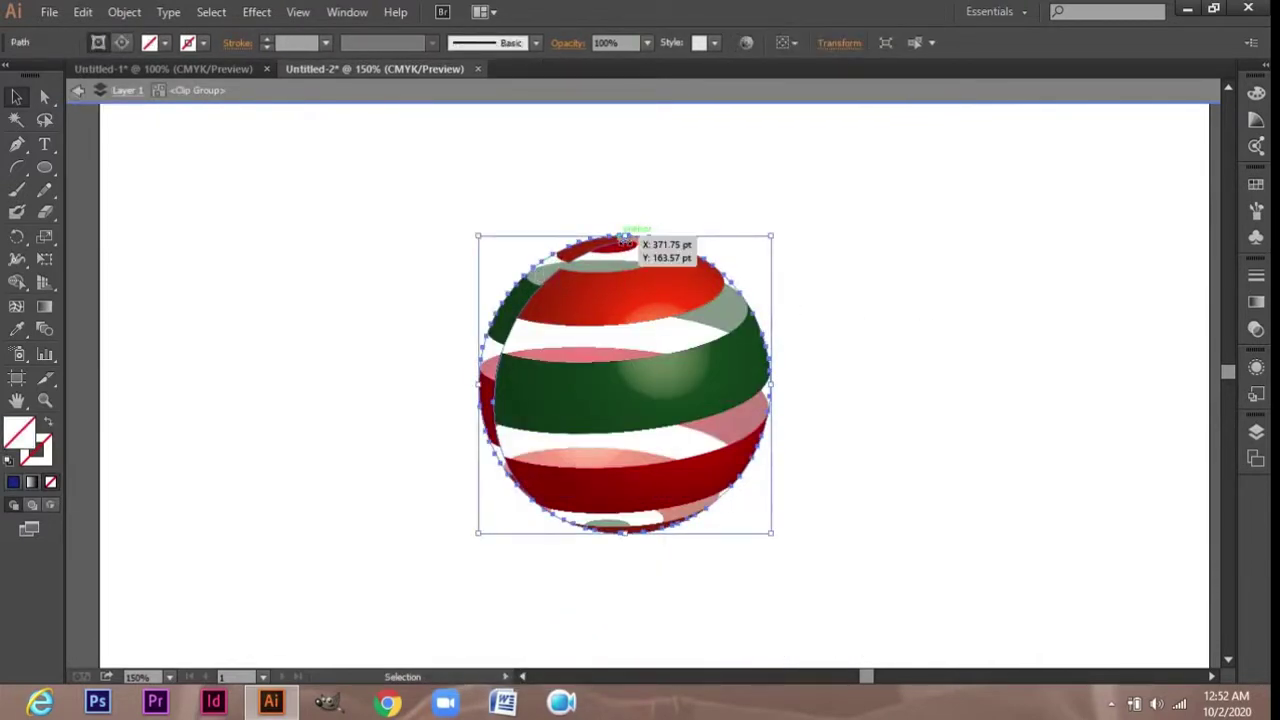
pyautogui.moveTo(626, 244); pyautogui.dragTo(608, 244)
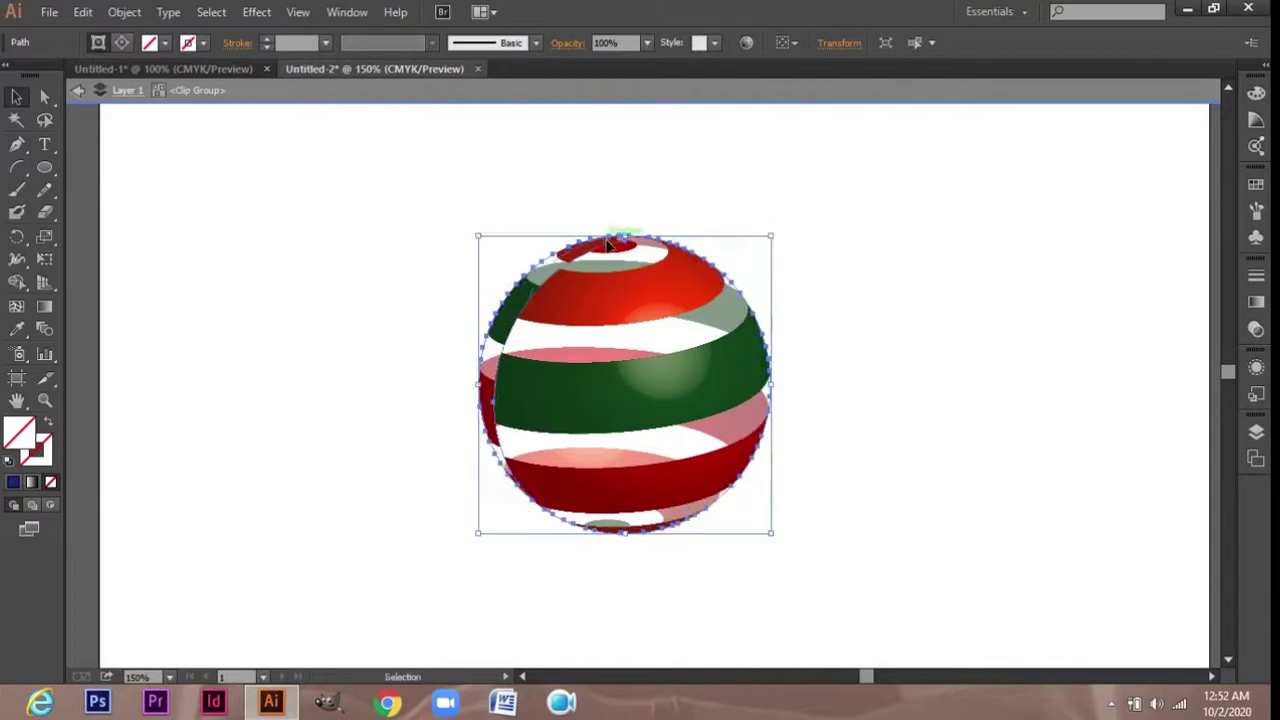
pyautogui.click(533, 284)
pyautogui.moveTo(530, 280); pyautogui.dragTo(527, 273)
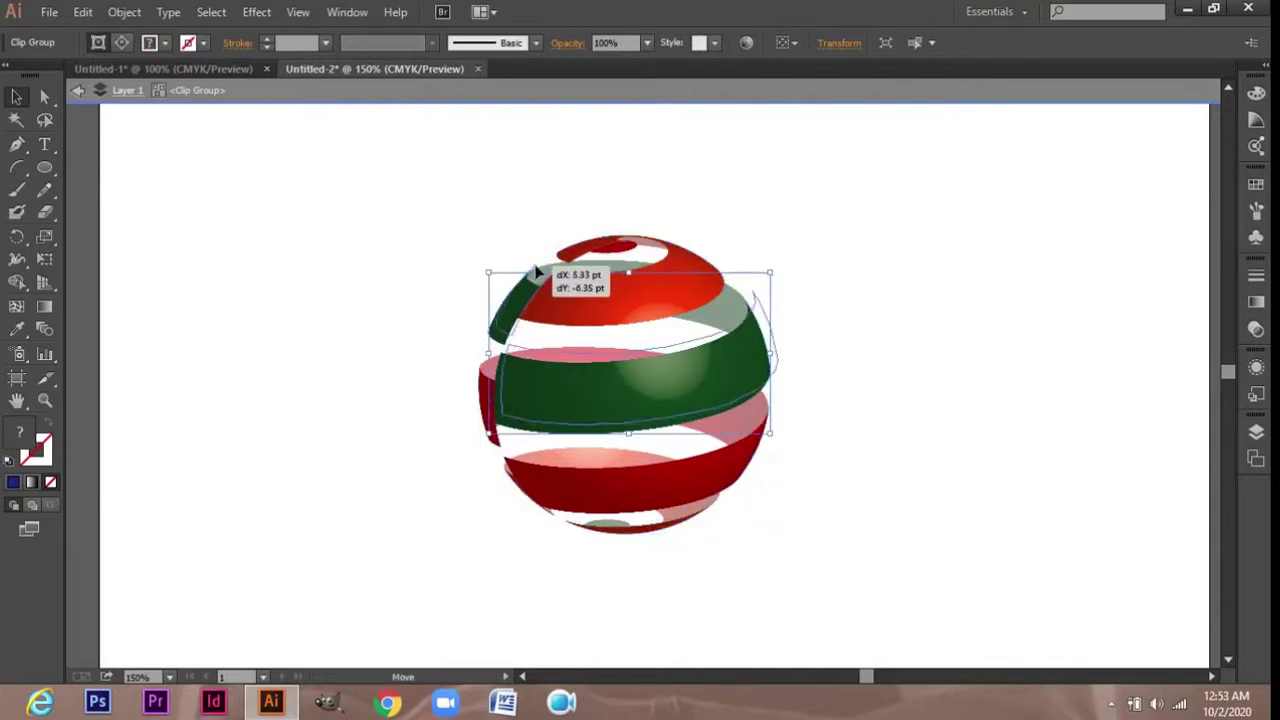
pyautogui.hotkey('ctrl', 'z')
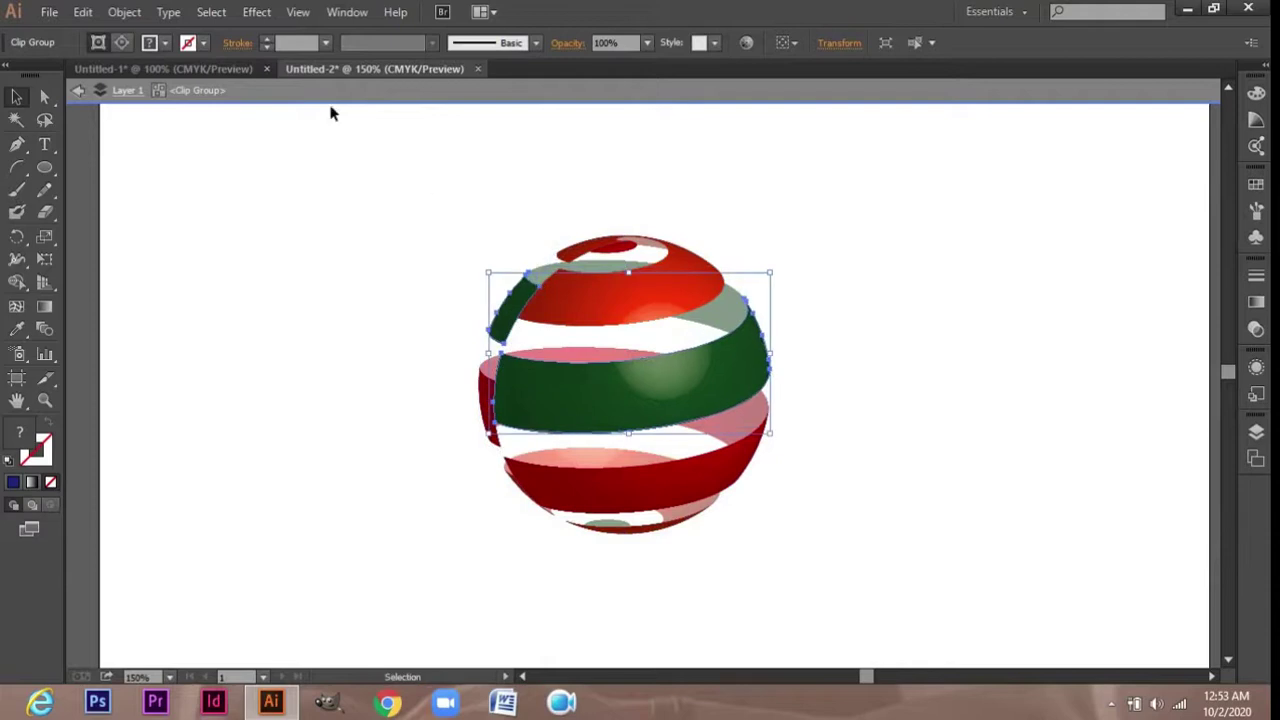
# Step: Reshape the red and green stripe anchors along the sphere's left edge
pyautogui.click(54, 100)
pyautogui.moveTo(530, 282); pyautogui.dragTo(558, 273)
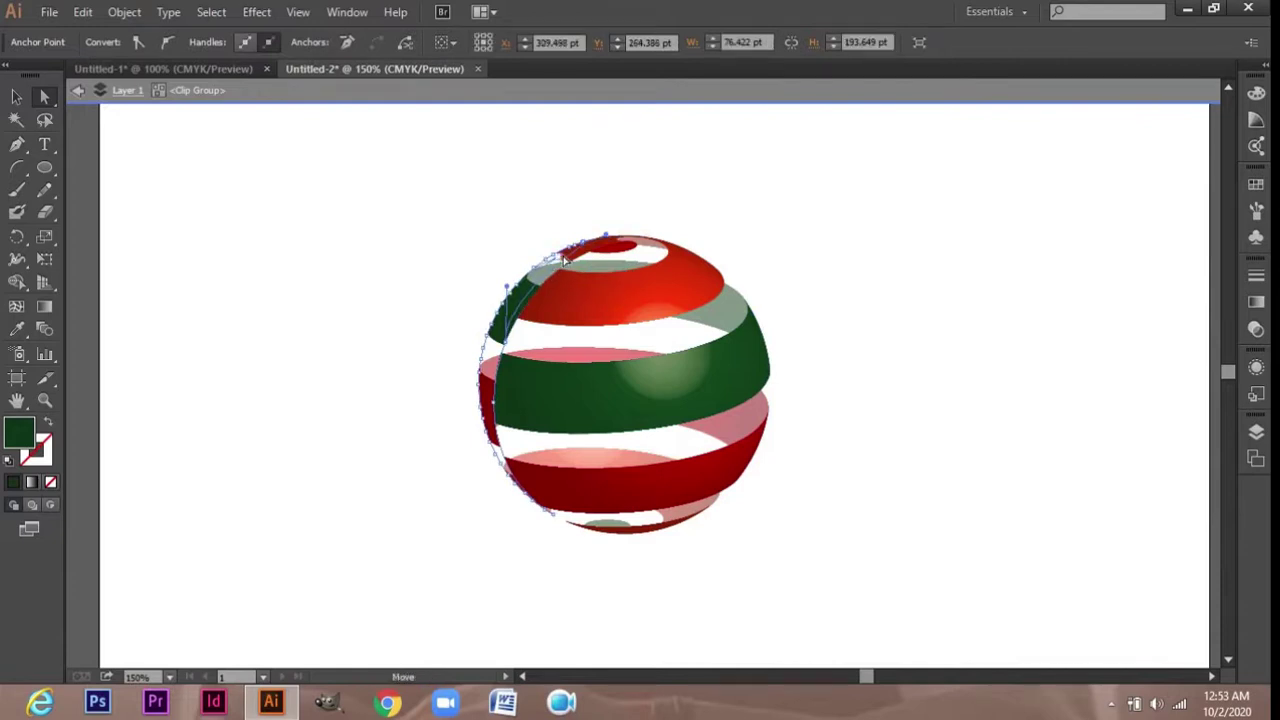
pyautogui.click(594, 254)
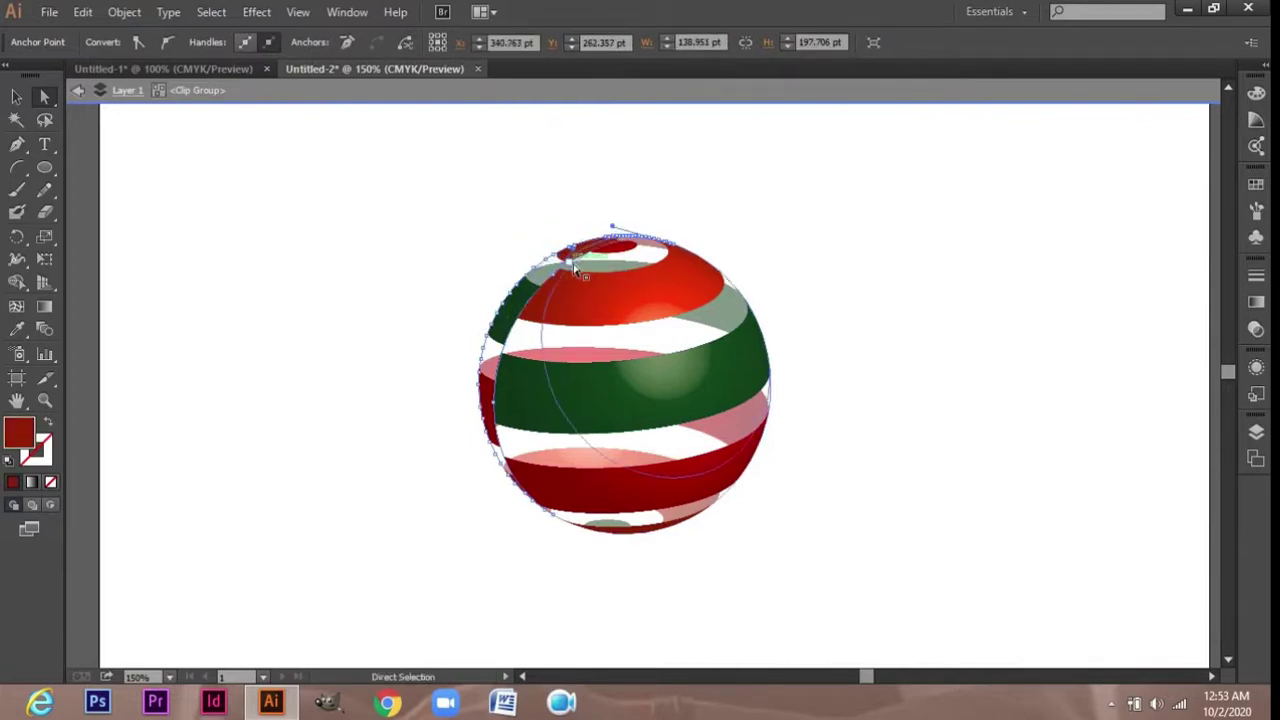
pyautogui.moveTo(571, 267); pyautogui.dragTo(580, 262)
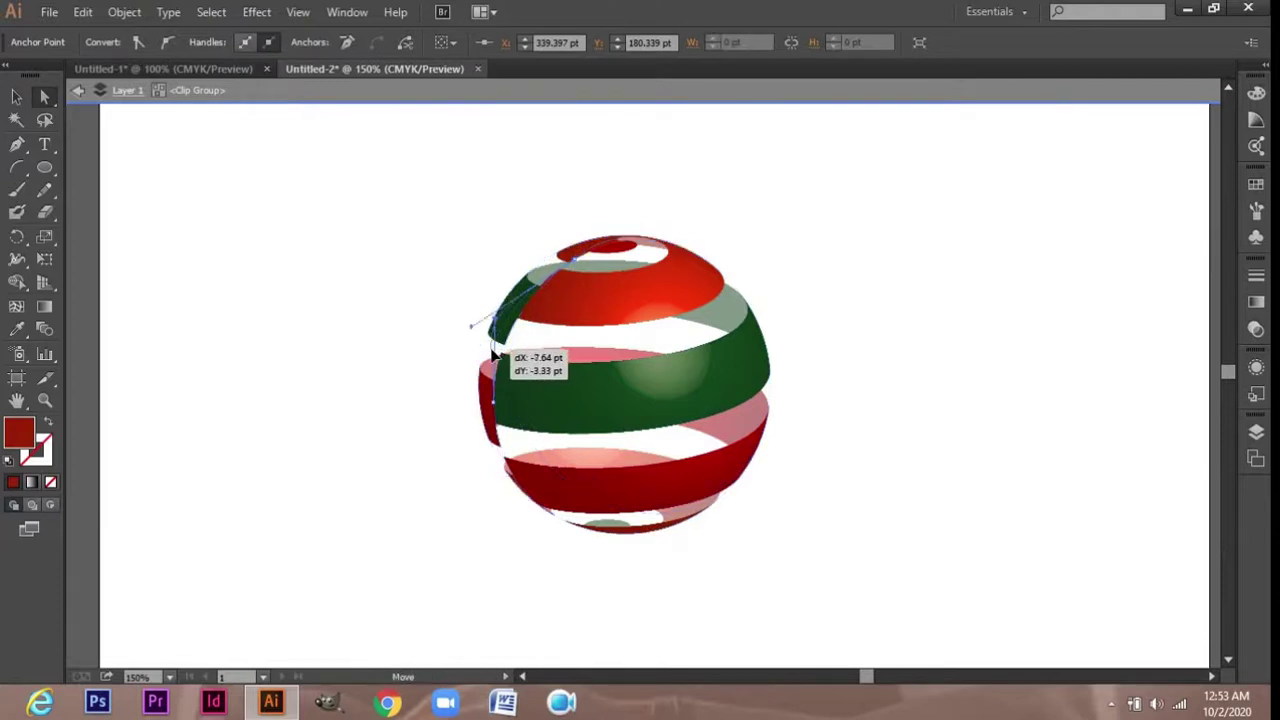
pyautogui.moveTo(504, 362); pyautogui.dragTo(500, 340)
pyautogui.click(540, 393)
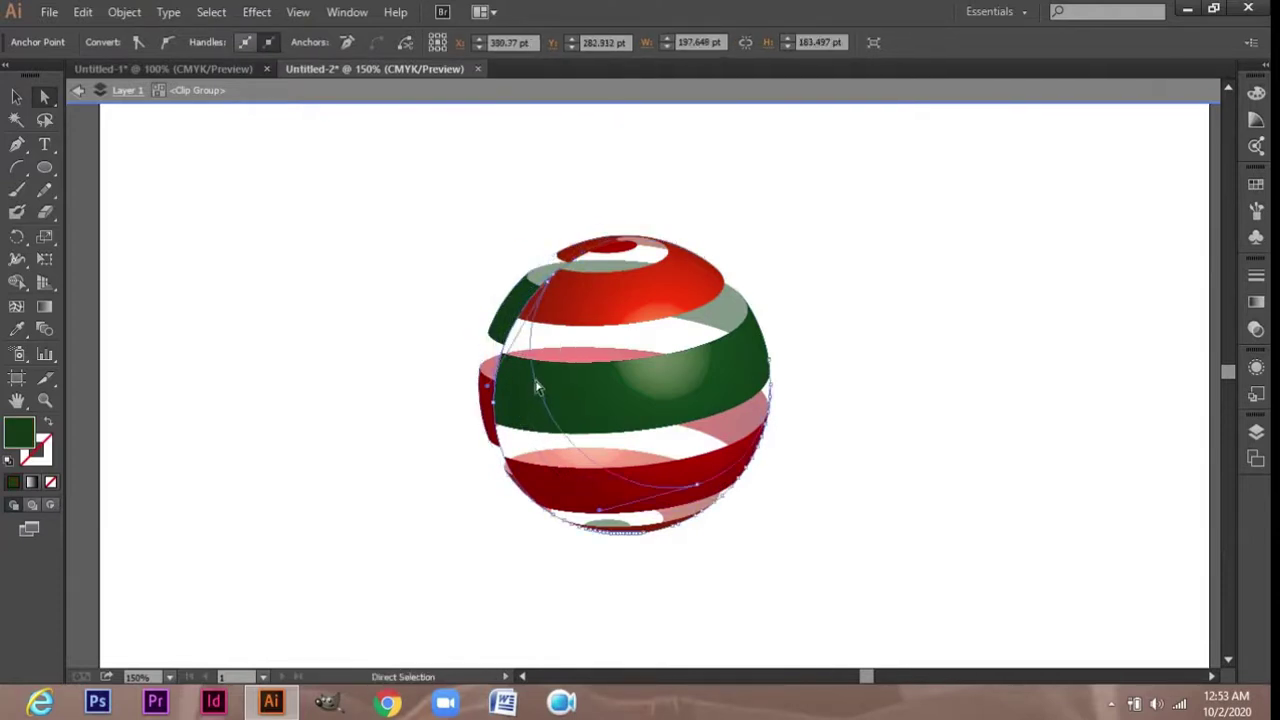
pyautogui.moveTo(550, 285); pyautogui.dragTo(507, 318)
pyautogui.moveTo(505, 362); pyautogui.dragTo(525, 340)
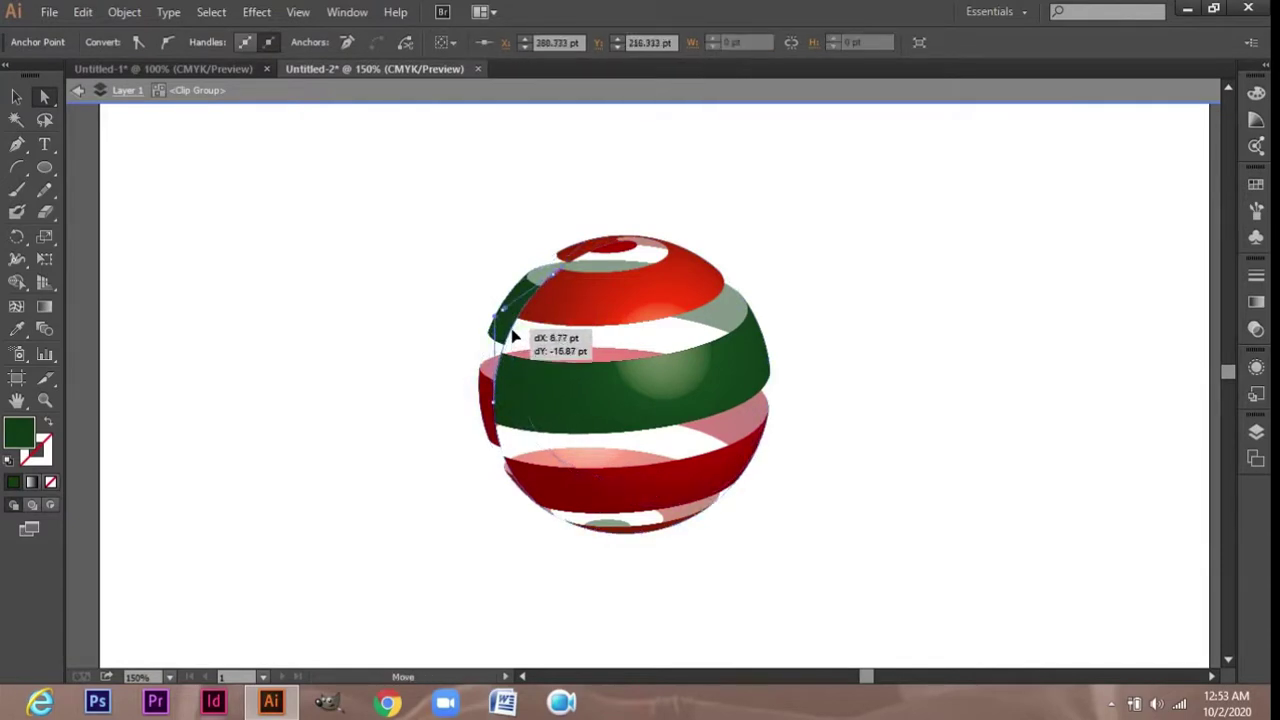
pyautogui.moveTo(547, 425)
pyautogui.mouseDown()
pyautogui.moveTo(517, 385)
pyautogui.moveTo(609, 475)
pyautogui.mouseUp()
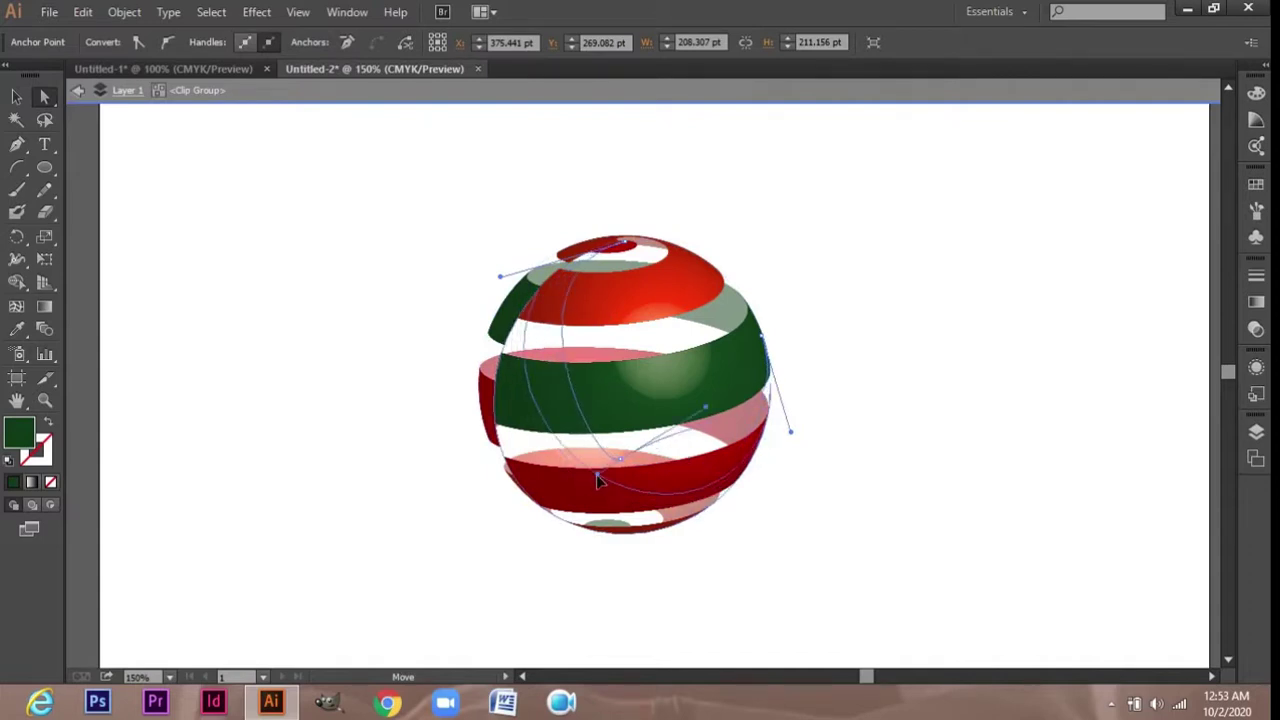
# Step: Exit clip-group editing and zoom out to the whole artboard
pyautogui.click(532, 306)
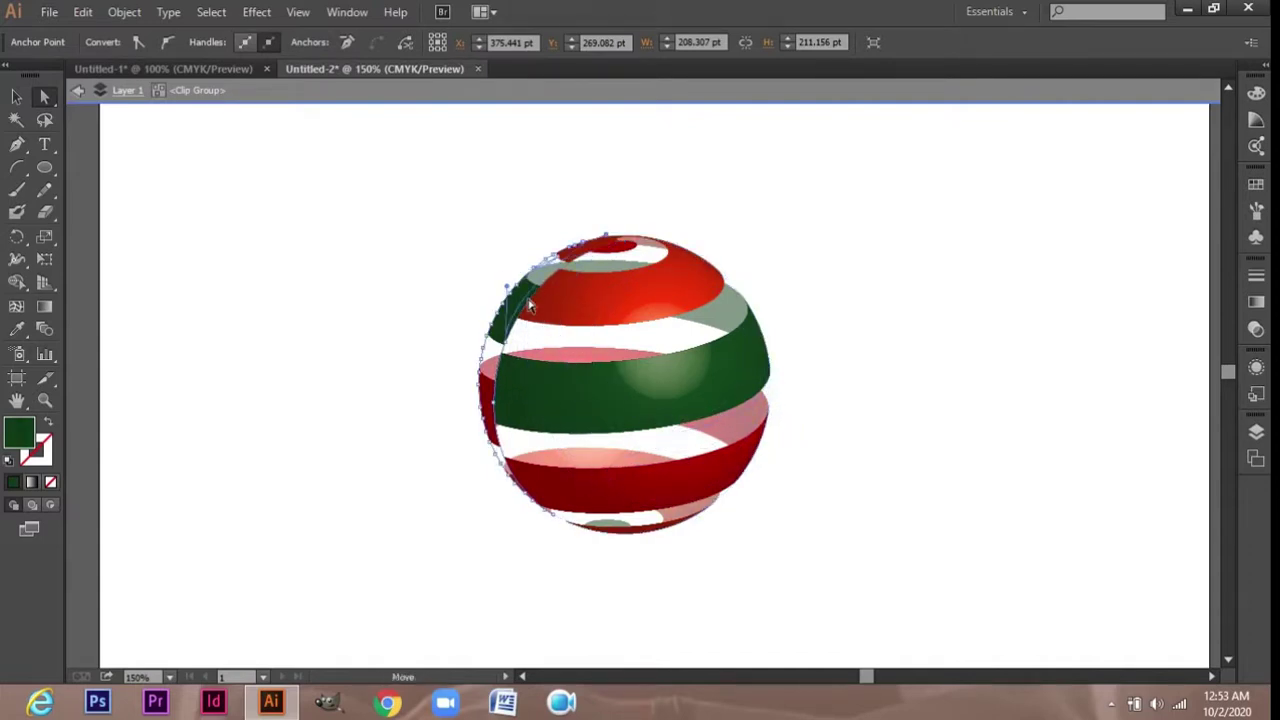
pyautogui.click(486, 263)
pyautogui.click(77, 89)
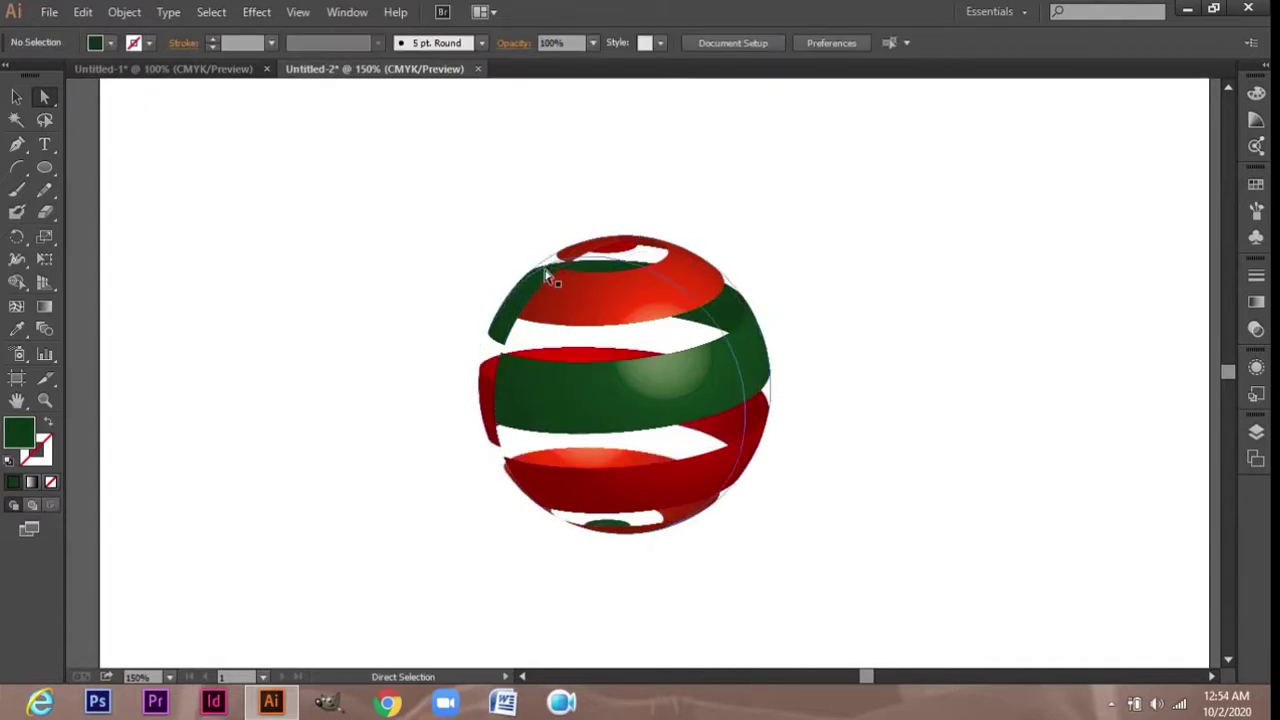
pyautogui.press('z')
pyautogui.keyDown('alt'); pyautogui.click(642, 400); pyautogui.keyUp('alt')
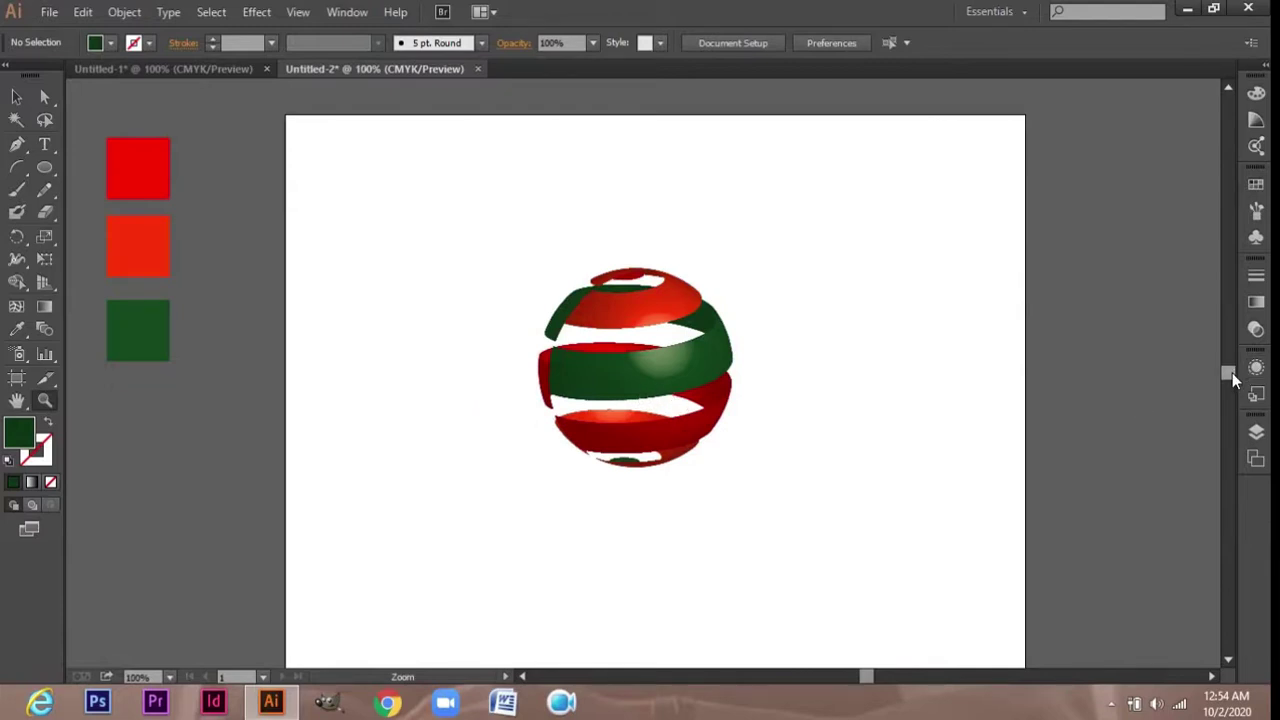
# Step: Pull the top red band's anchor left and down so it wraps the sphere's top
pyautogui.scroll(-2, 1232, 378)
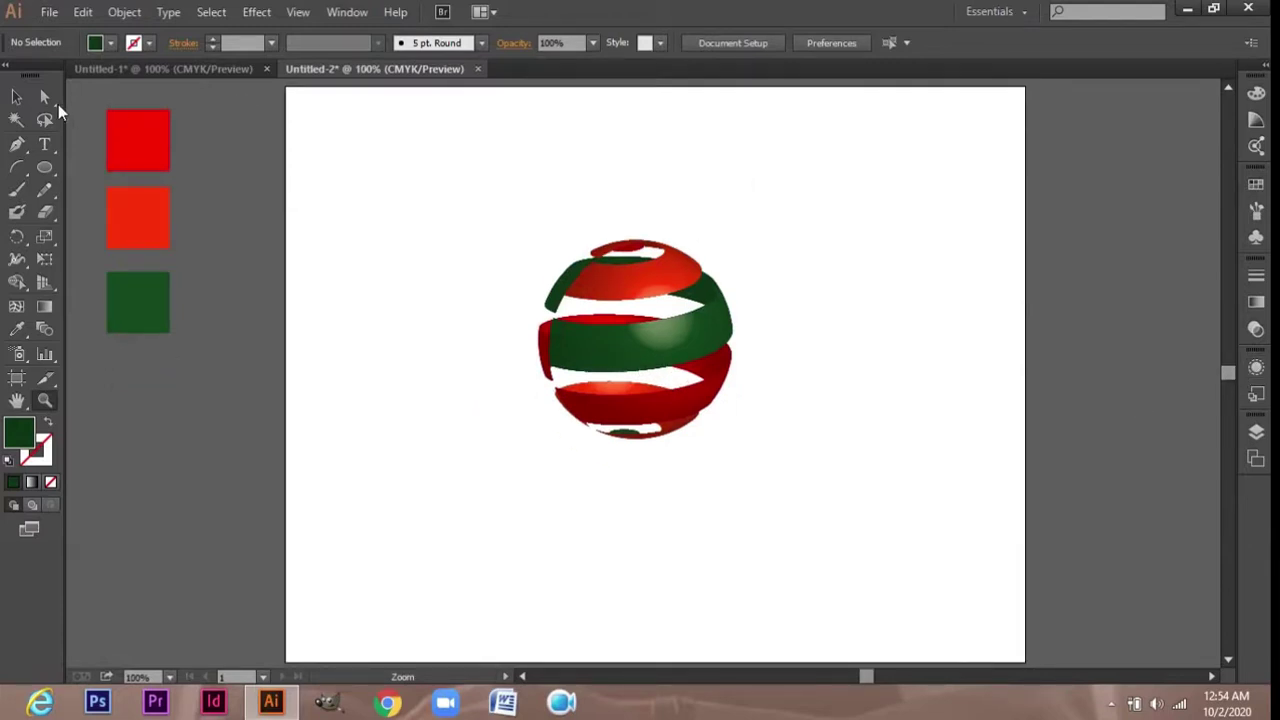
pyautogui.click(57, 103)
pyautogui.click(666, 276)
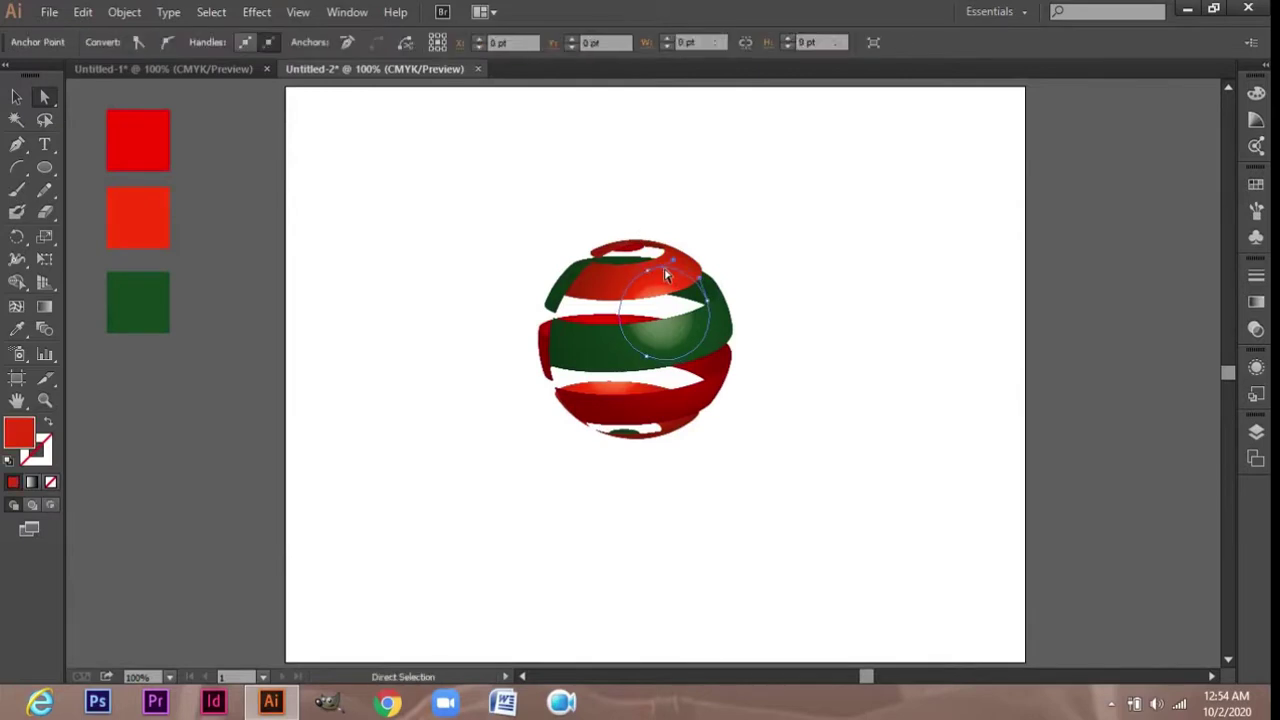
pyautogui.click(630, 249)
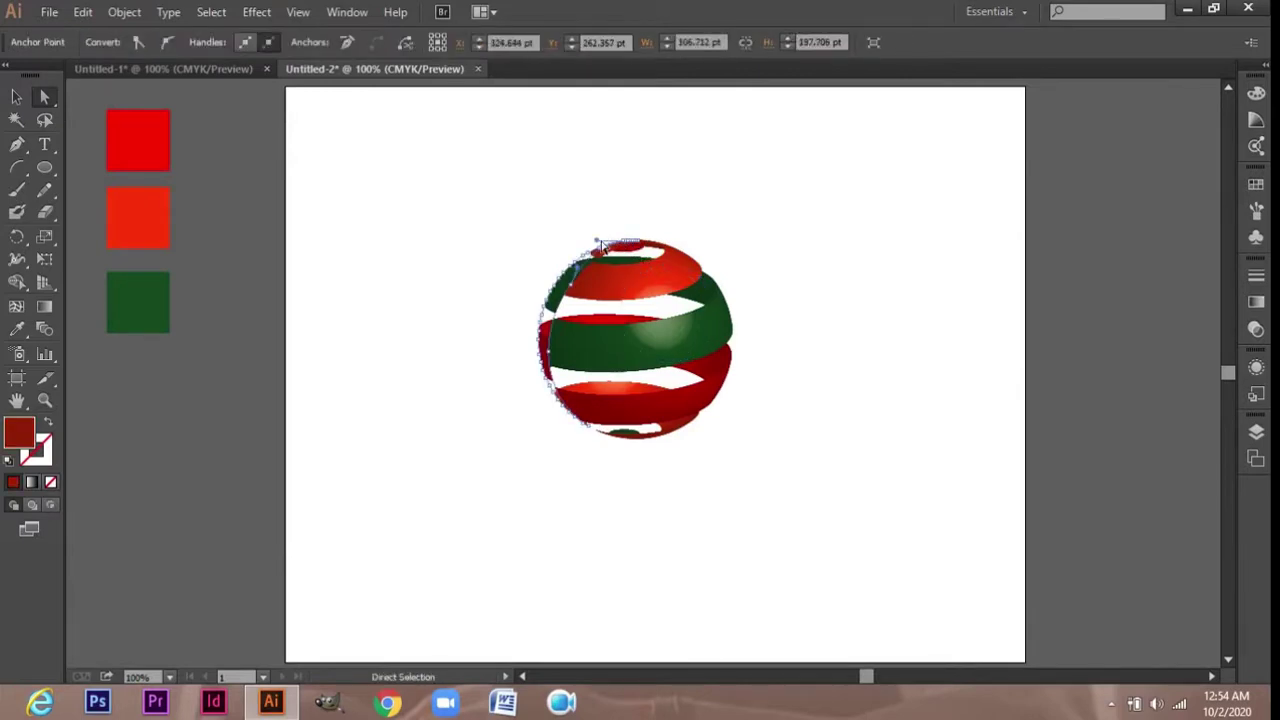
pyautogui.moveTo(626, 247); pyautogui.dragTo(593, 259)
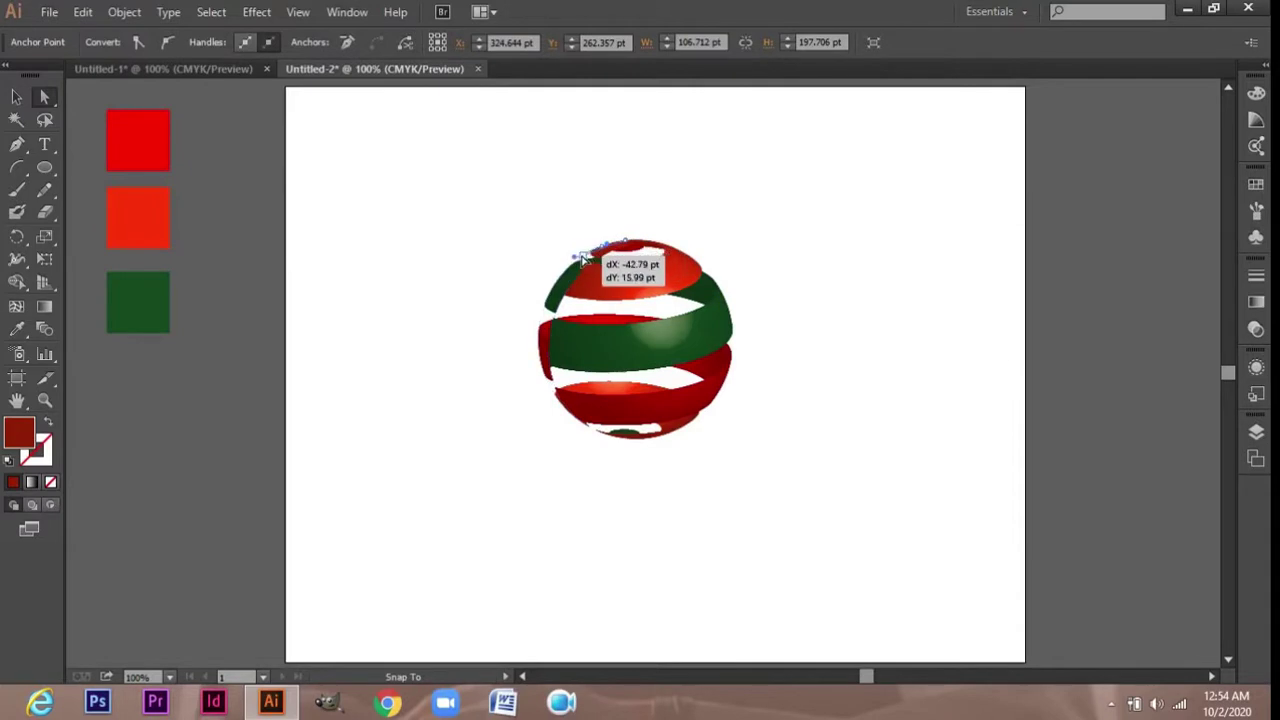
pyautogui.moveTo(576, 264); pyautogui.dragTo(578, 266)
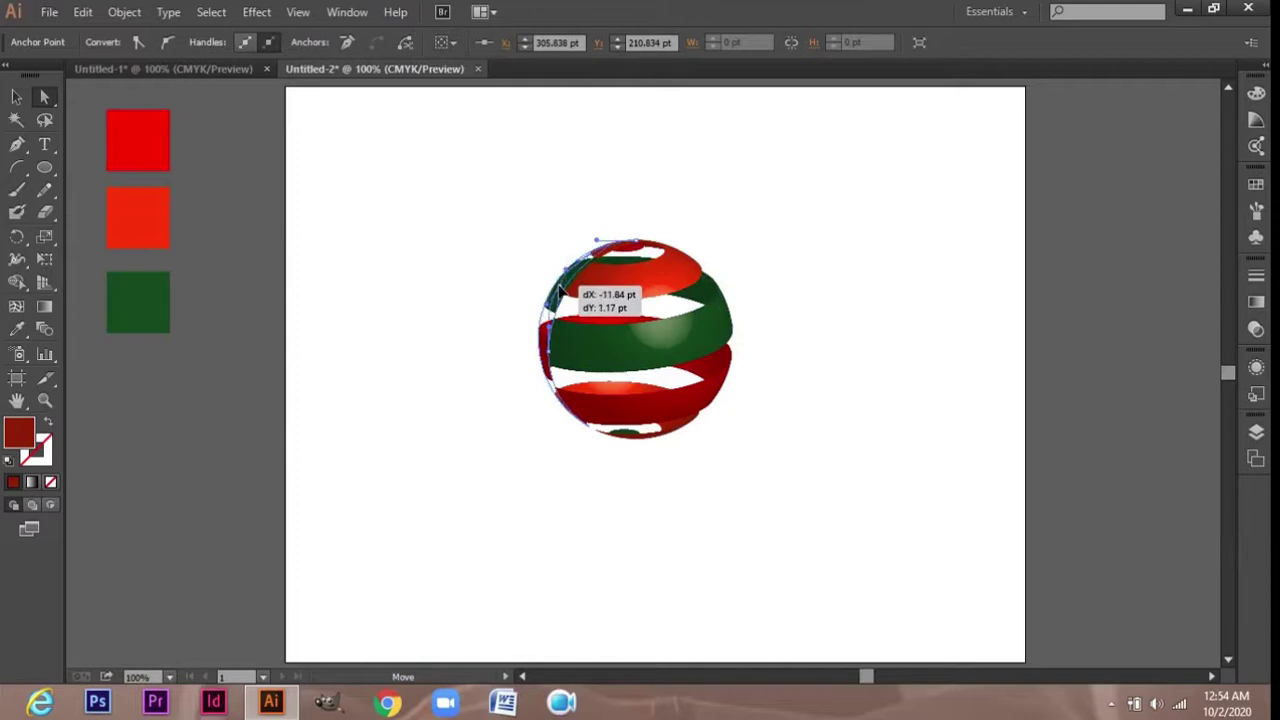
# Step: Reshape the green band's left edge and curve handles, then deselect and reselect the sphere group
pyautogui.moveTo(570, 291)
pyautogui.mouseDown()
pyautogui.moveTo(558, 292)
pyautogui.moveTo(579, 320)
pyautogui.mouseUp()
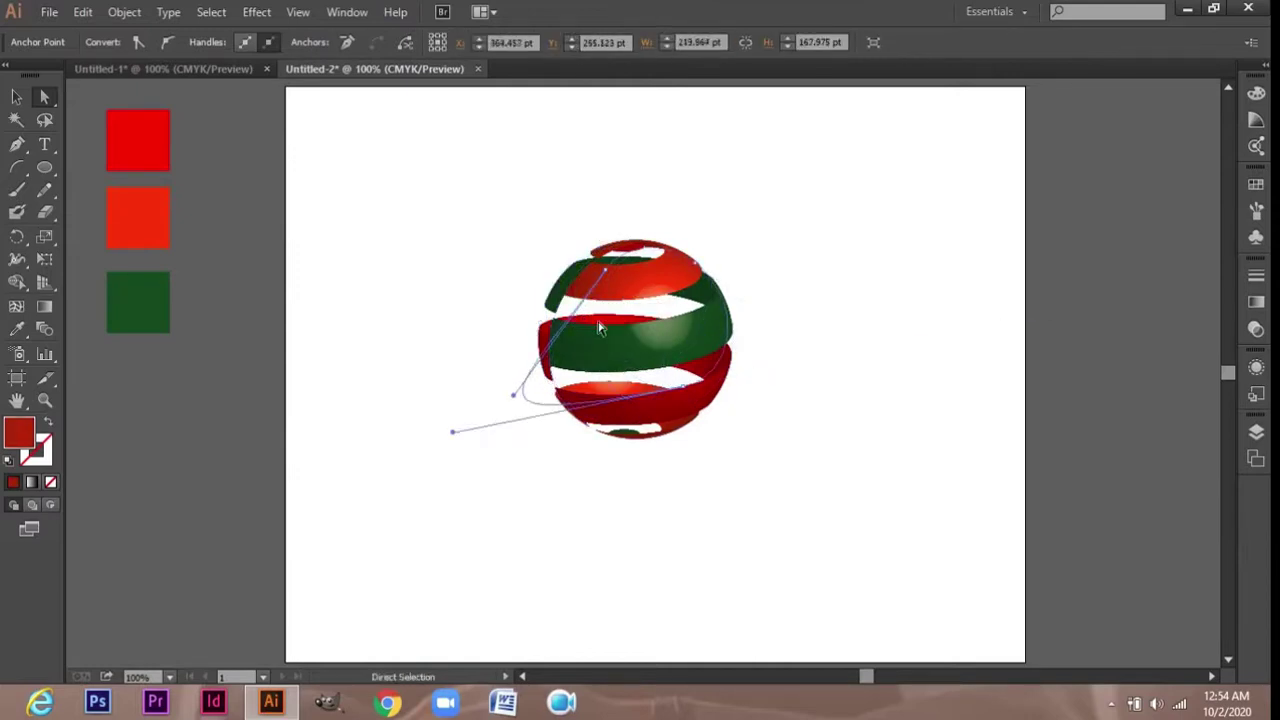
pyautogui.moveTo(600, 328)
pyautogui.mouseDown()
pyautogui.moveTo(617, 336)
pyautogui.moveTo(604, 293)
pyautogui.moveTo(641, 289)
pyautogui.moveTo(596, 269)
pyautogui.mouseUp()
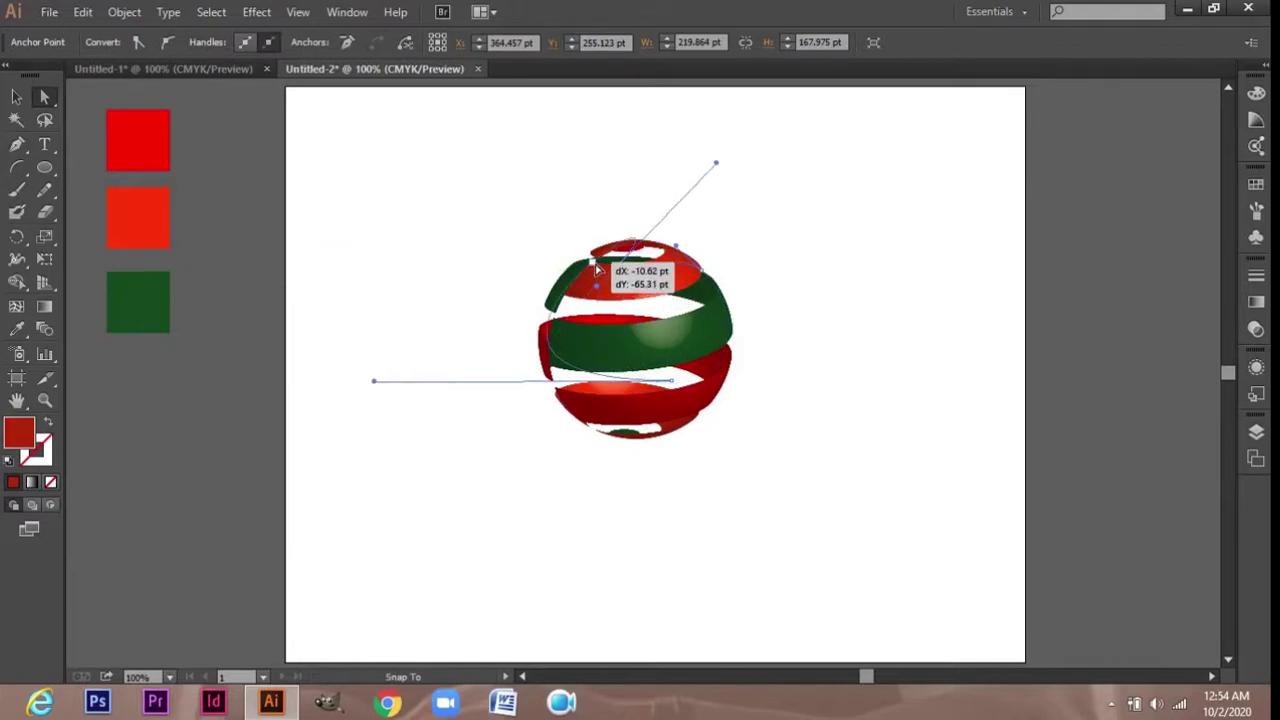
pyautogui.moveTo(596, 269); pyautogui.dragTo(593, 262)
pyautogui.click(803, 269)
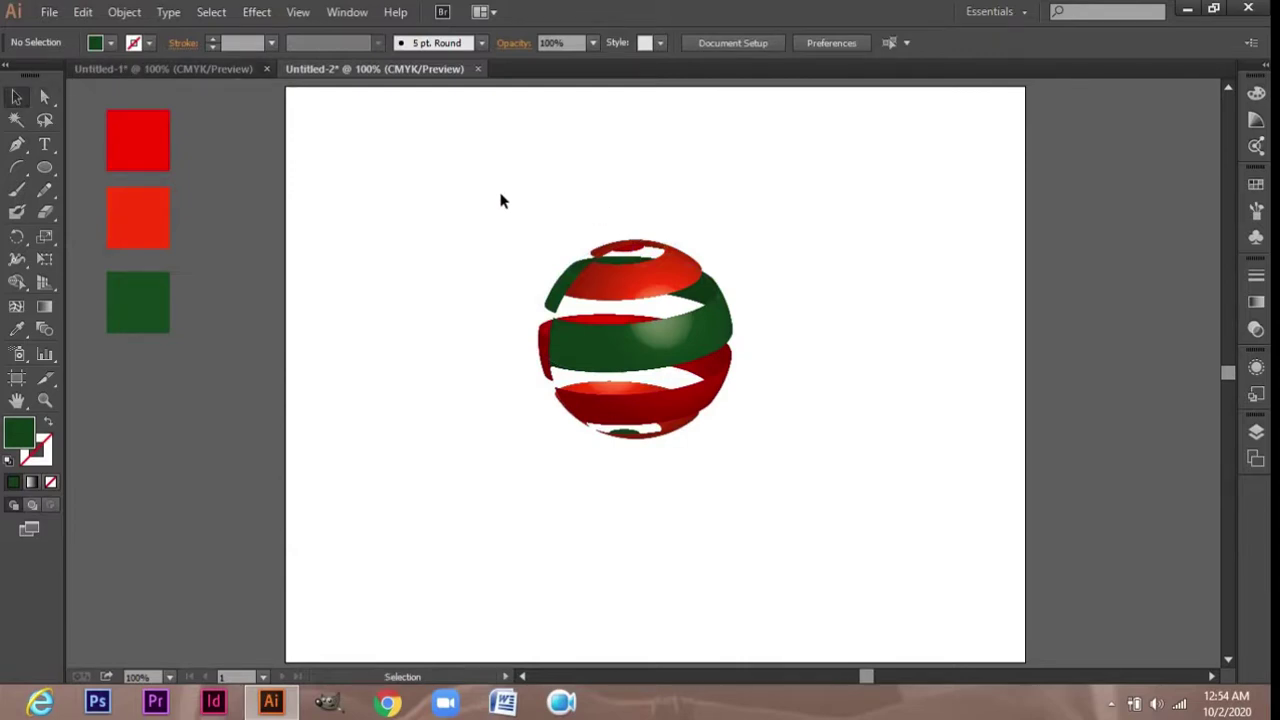
pyautogui.moveTo(787, 480); pyautogui.dragTo(785, 478)
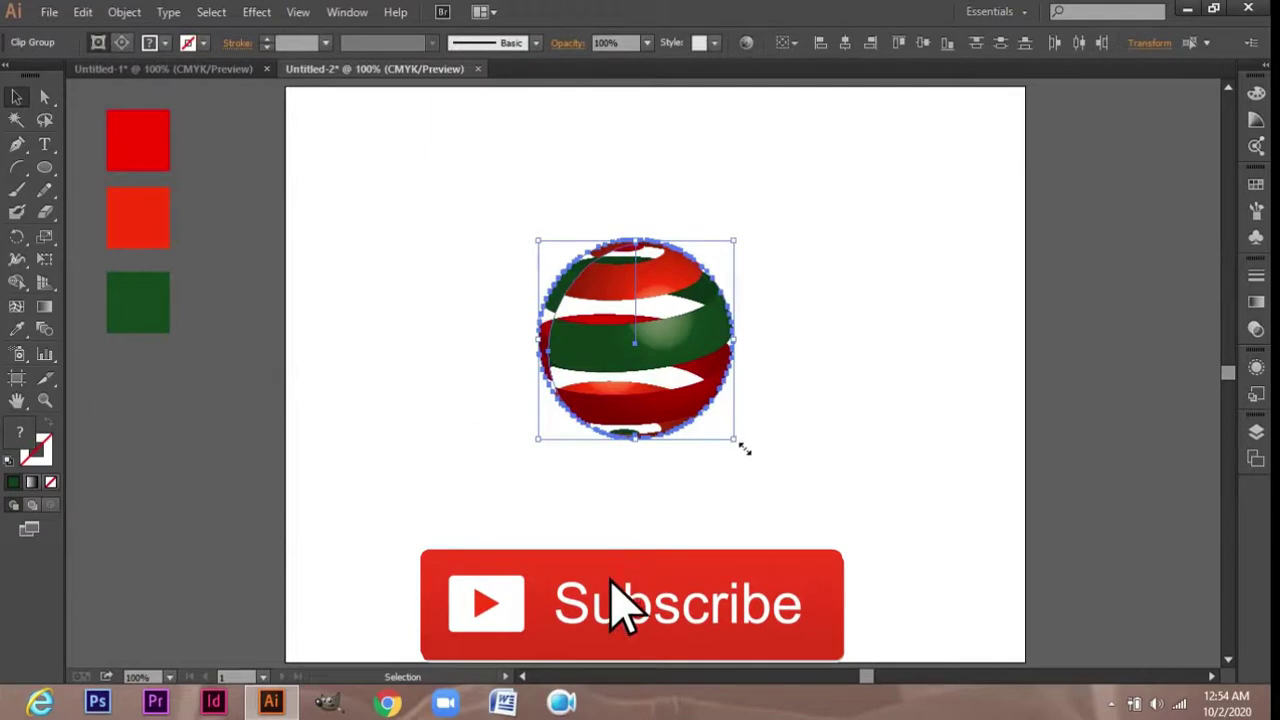
# Step: Drag the sphere group's bounding-box corners to scale it roughly 1.5 times larger
pyautogui.moveTo(735, 441)
pyautogui.mouseDown()
pyautogui.moveTo(813, 516)
pyautogui.moveTo(805, 507)
pyautogui.mouseUp()
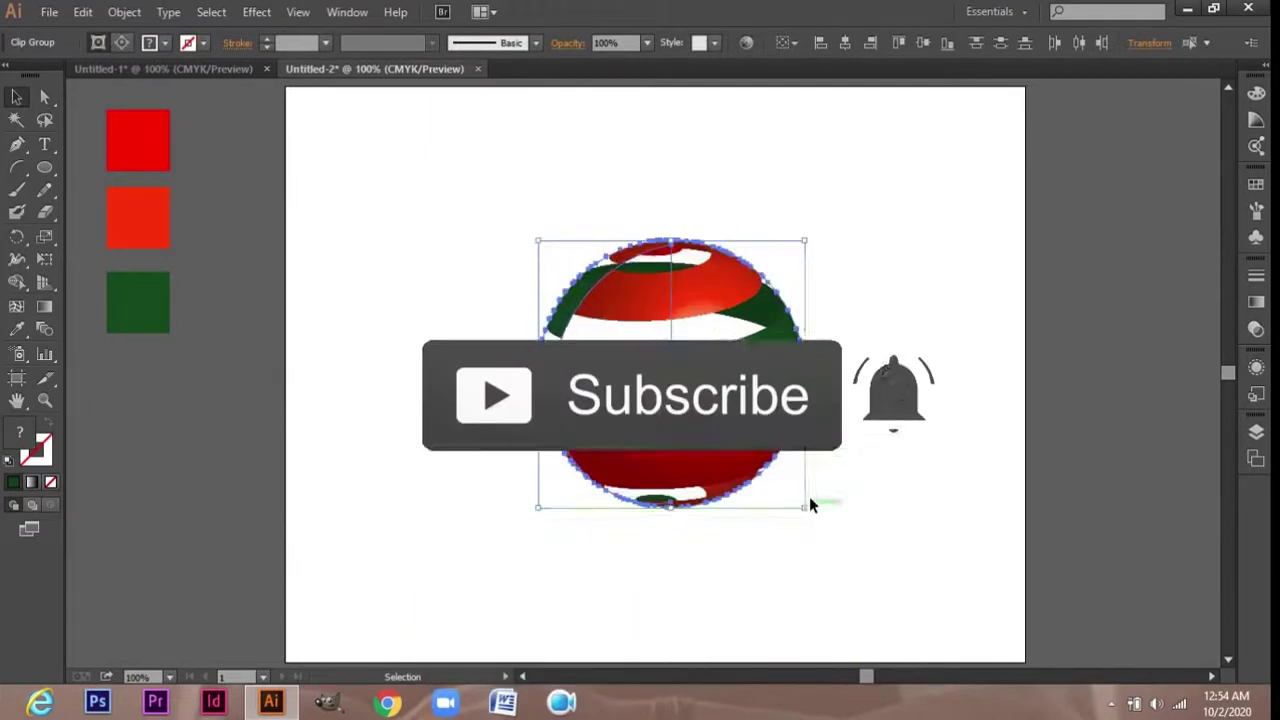
pyautogui.moveTo(545, 248); pyautogui.dragTo(525, 215)
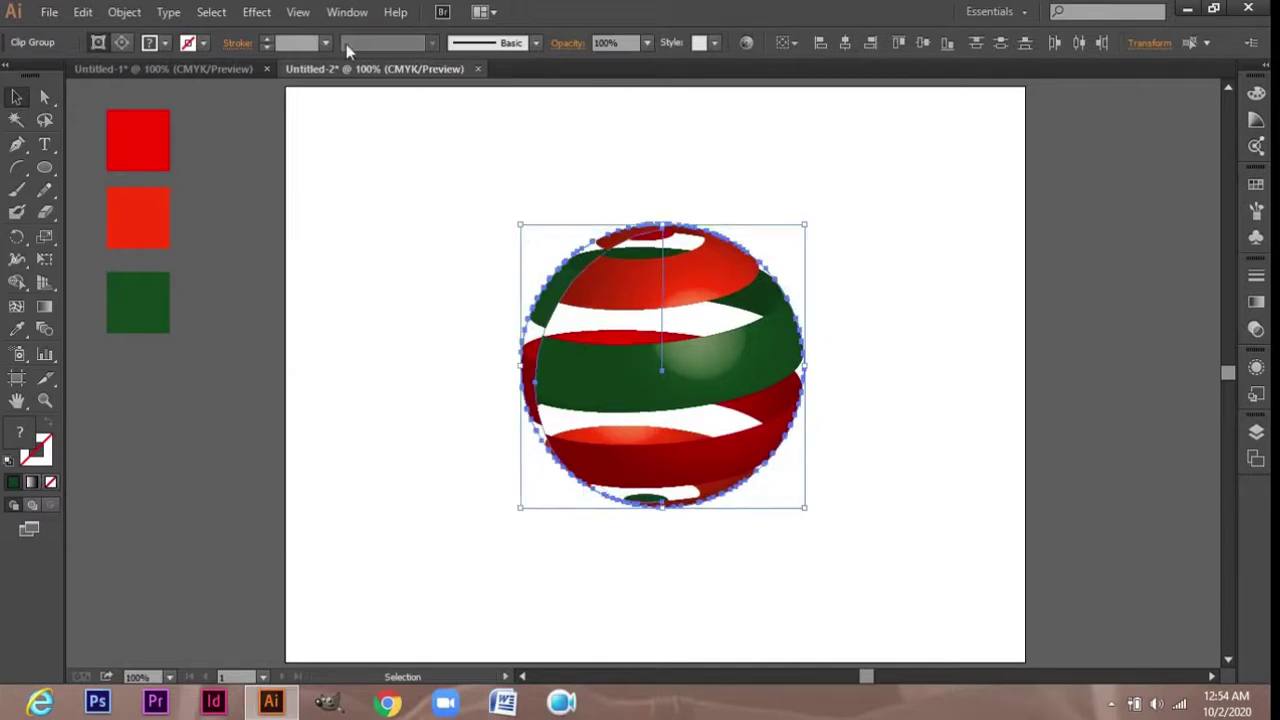
pyautogui.click(213, 13)
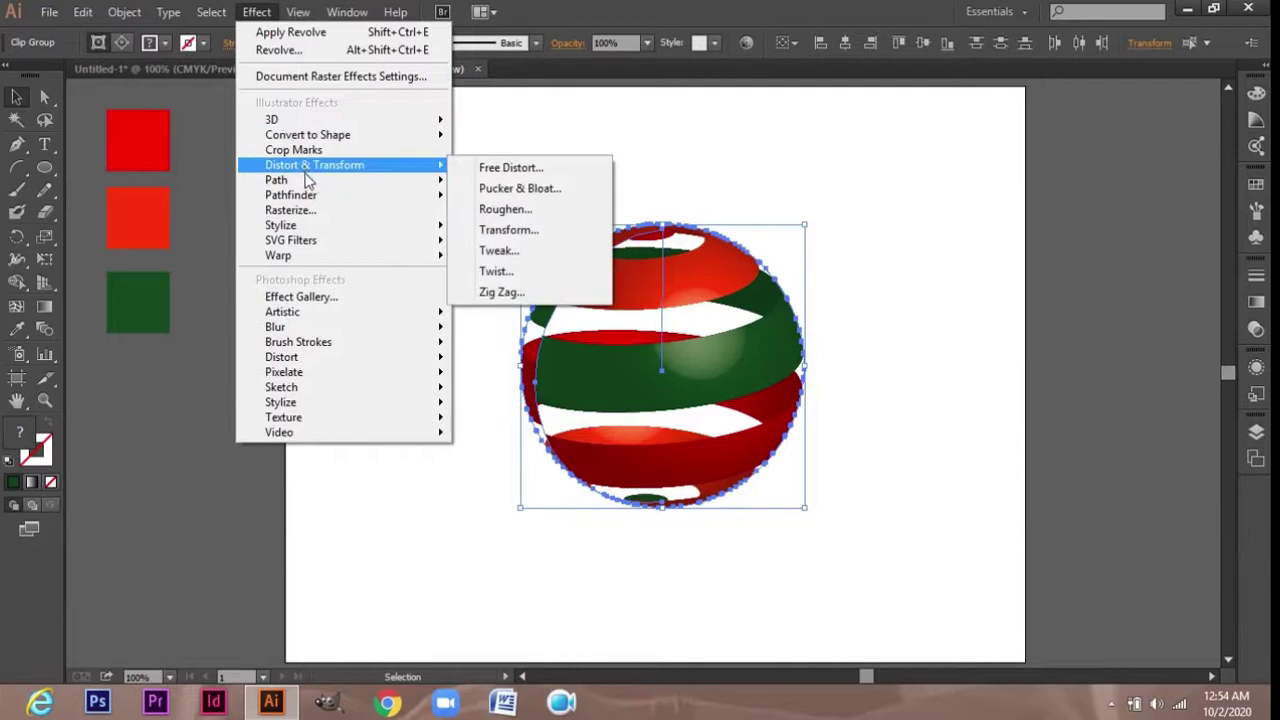
# Step: Add a Multiply Drop Shadow: 75% opacity, X -4 pt, Y -2 pt, 5 pt blur
pyautogui.moveTo(281, 225)
pyautogui.click(487, 229)
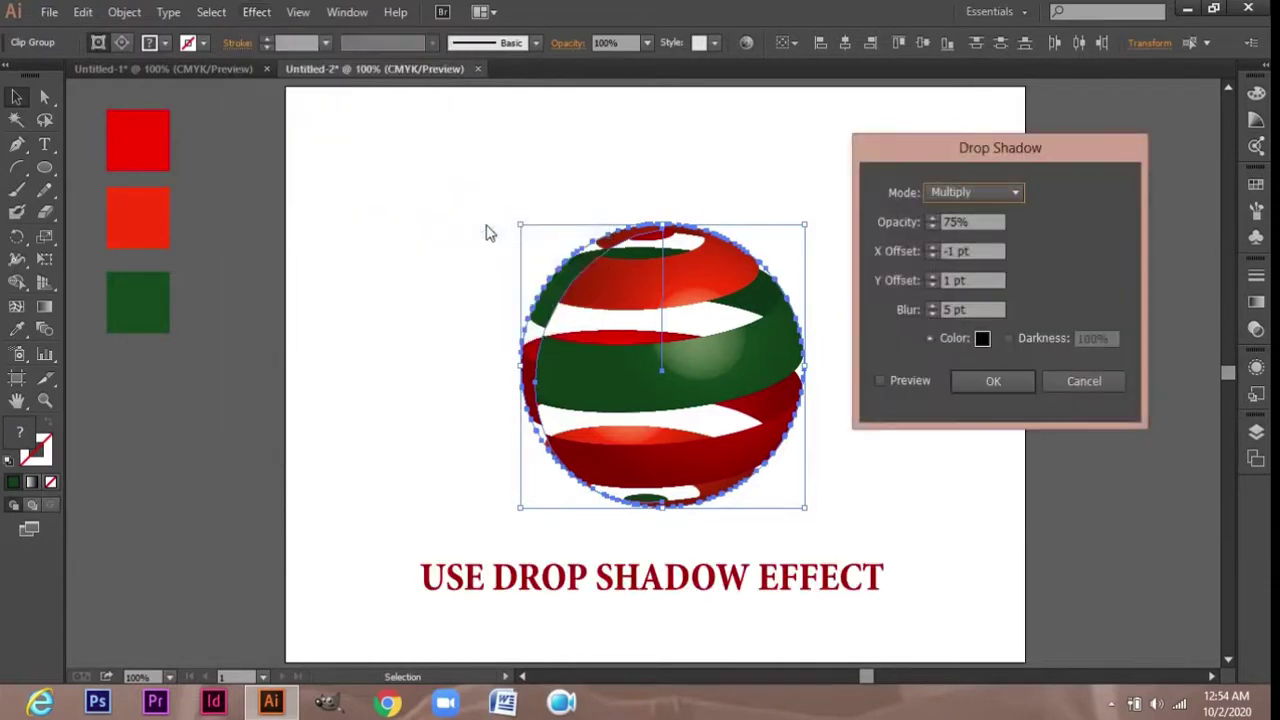
pyautogui.click(881, 381)
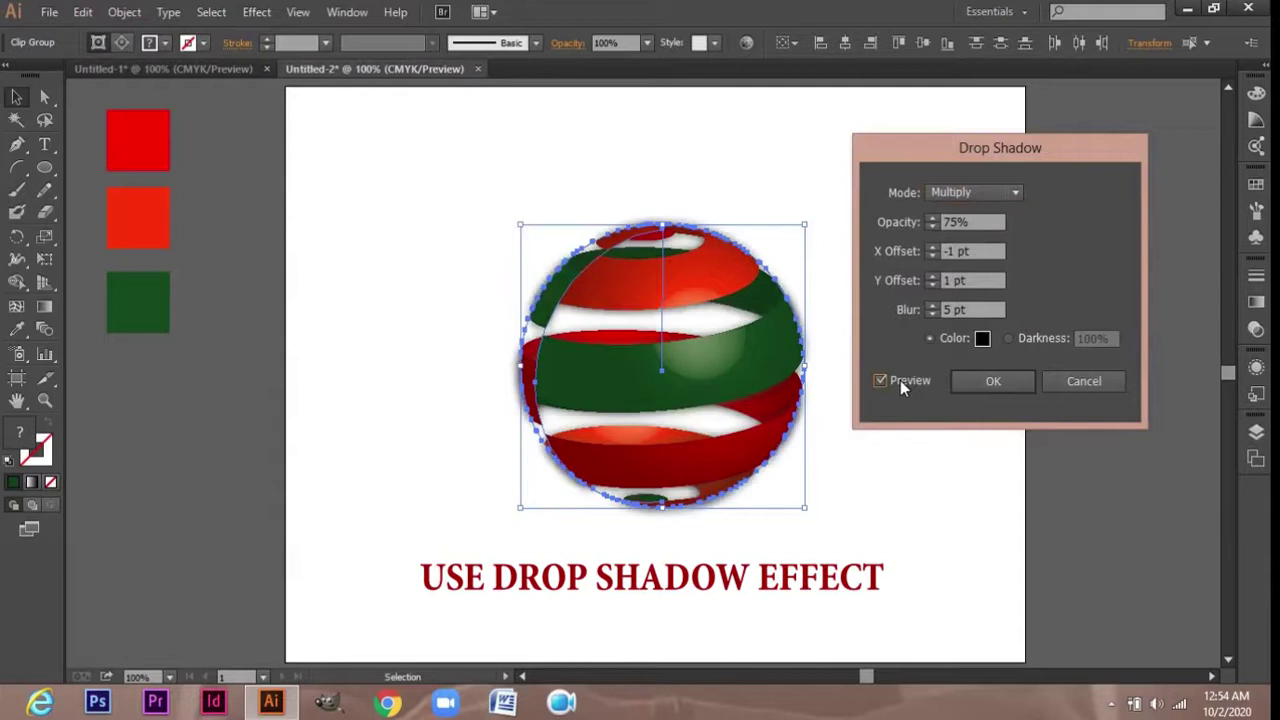
pyautogui.click(934, 255)
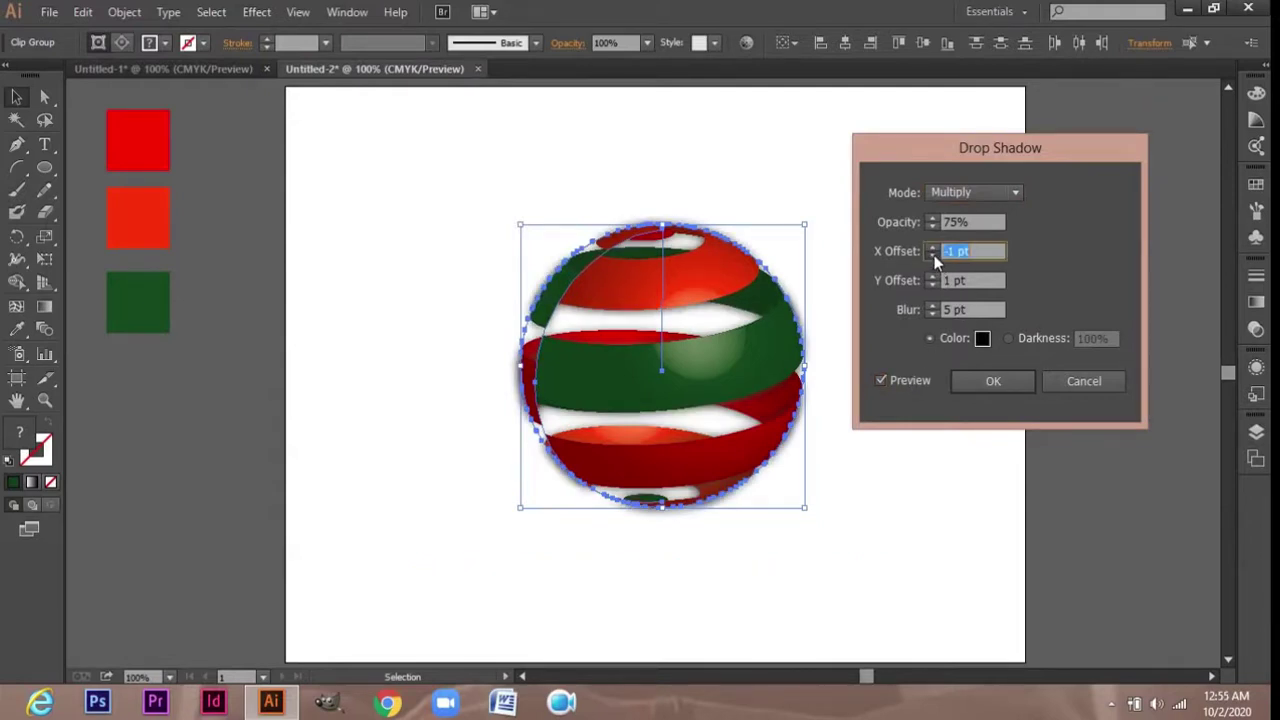
pyautogui.write('-3')
pyautogui.click(997, 379)
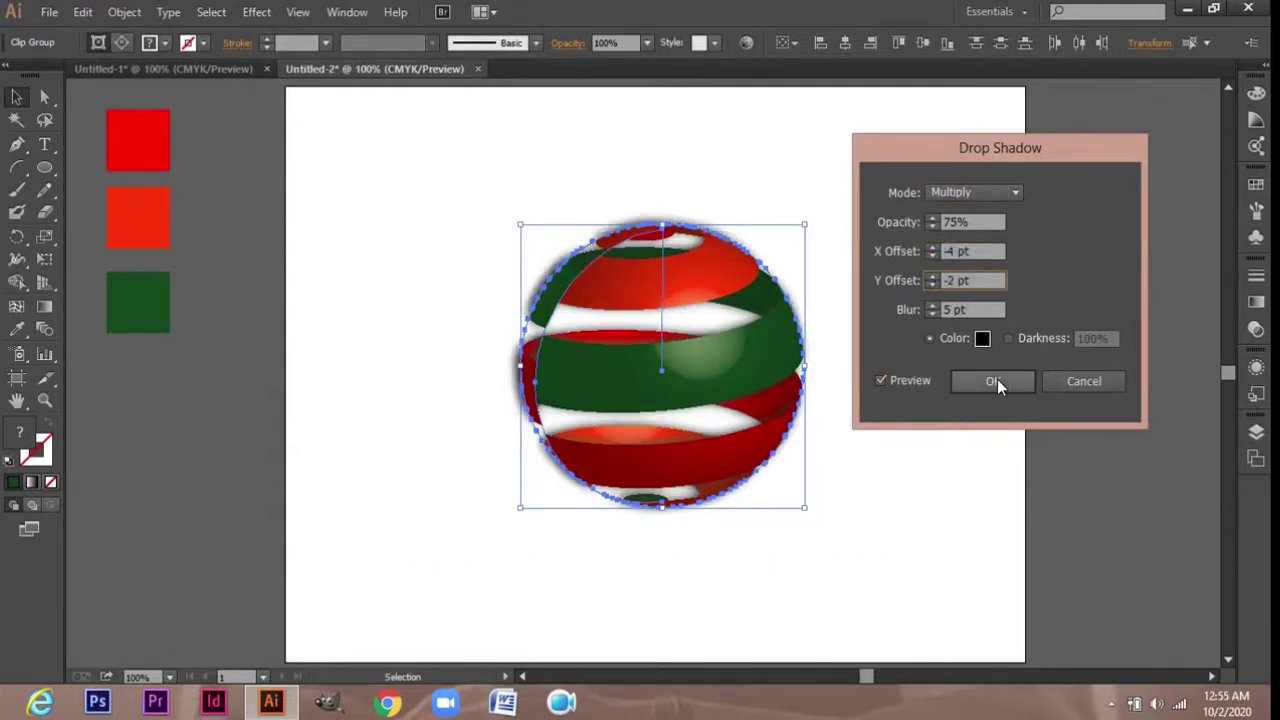
pyautogui.click(972, 368)
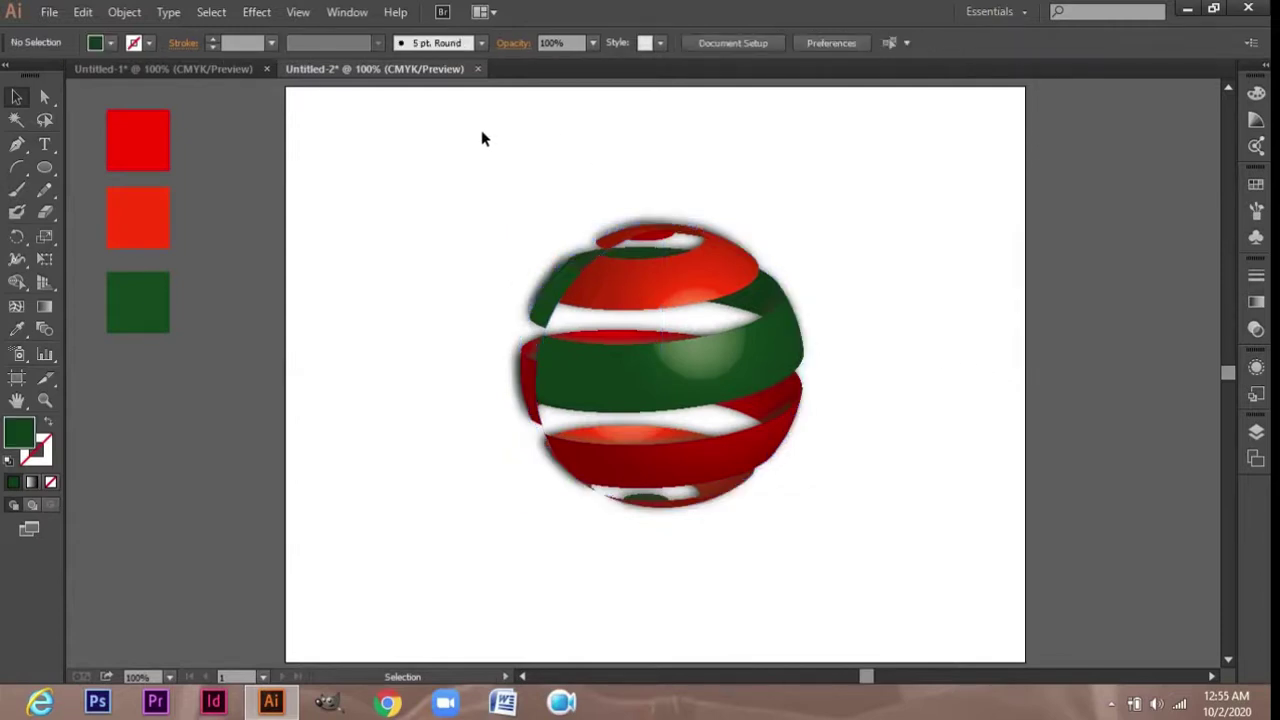
pyautogui.click(669, 255)
pyautogui.click(256, 12)
pyautogui.moveTo(281, 225)
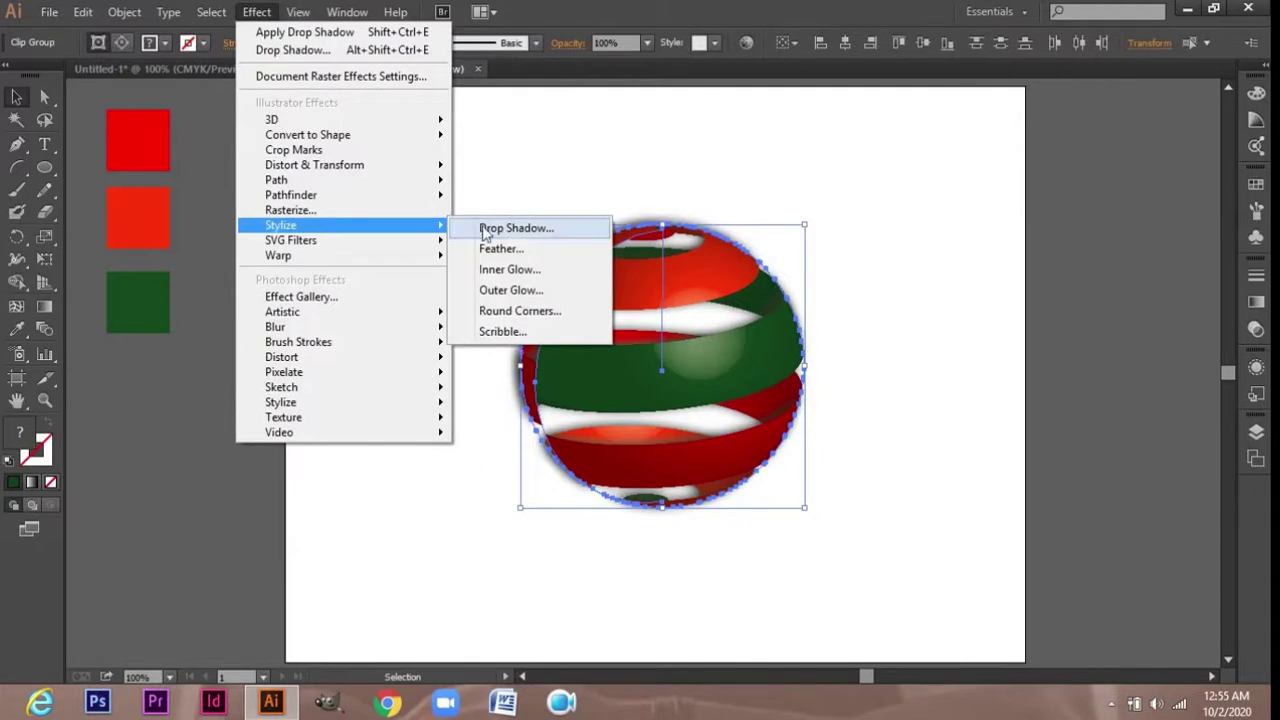
# Step: Apply an Edge Inner Glow (Multiply, 75%, 5 pt blur) and zoom to inspect it
pyautogui.click(545, 283)
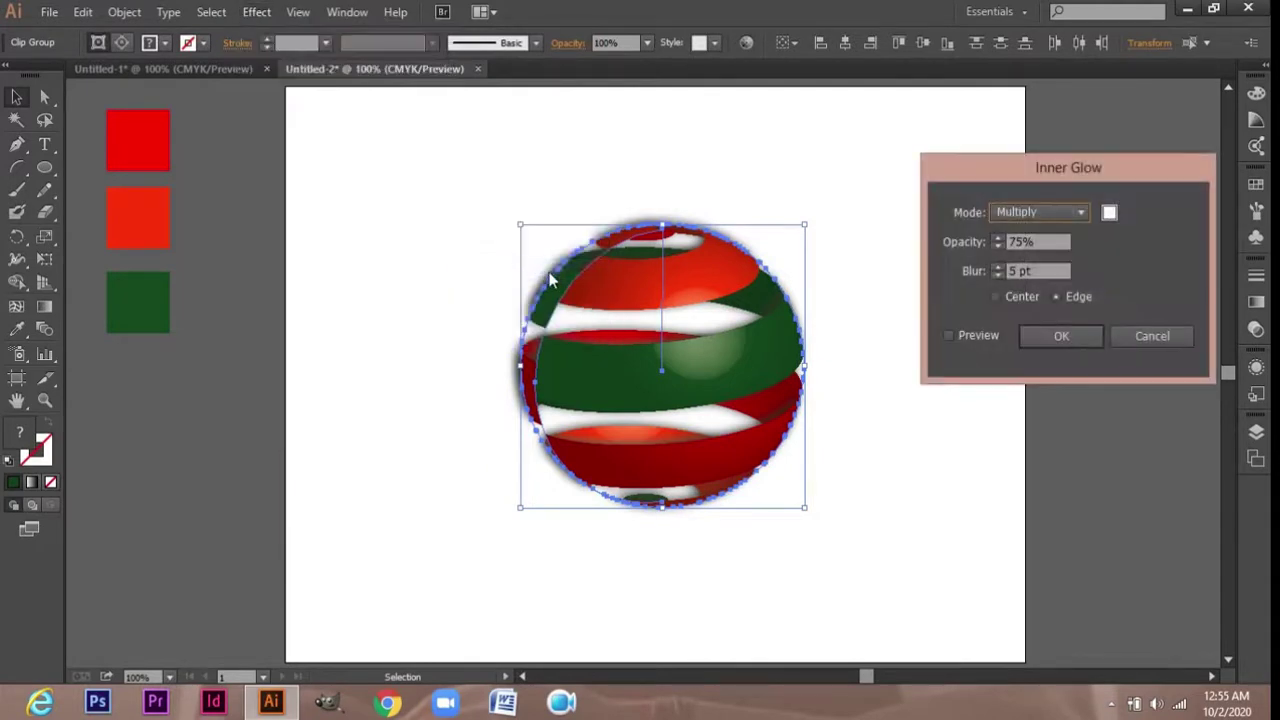
pyautogui.click(1060, 336)
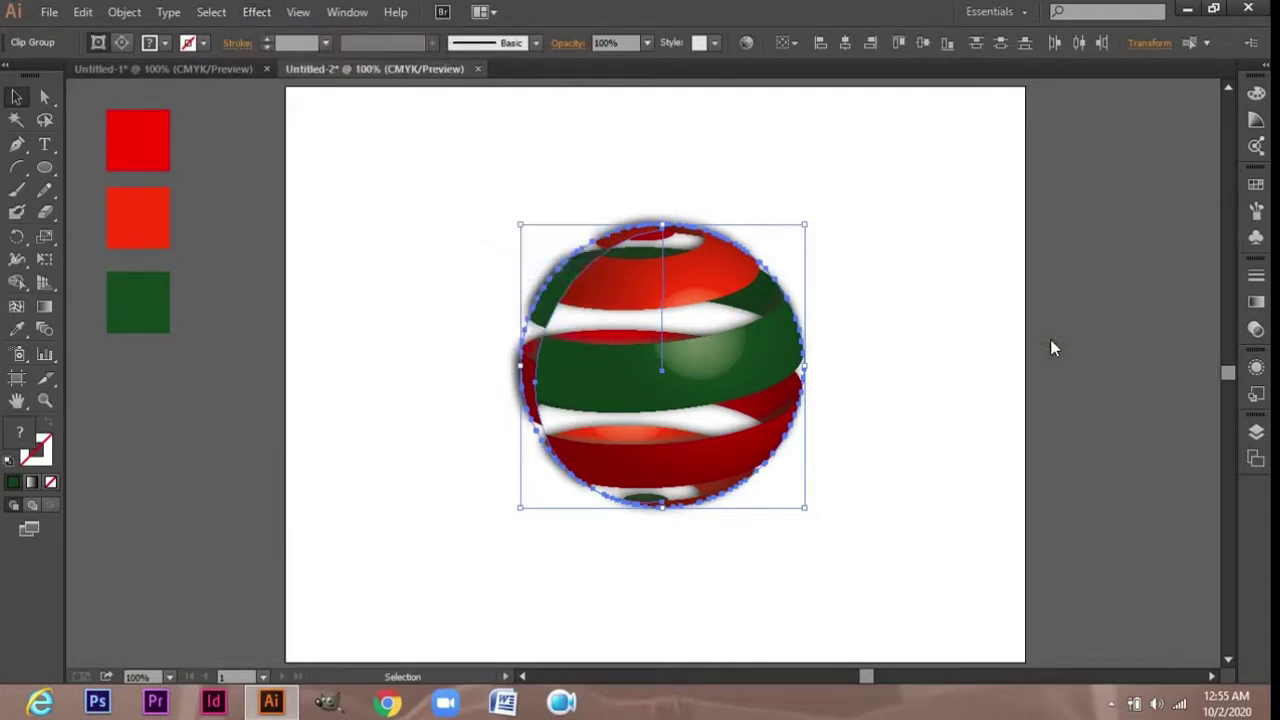
pyautogui.click(893, 350)
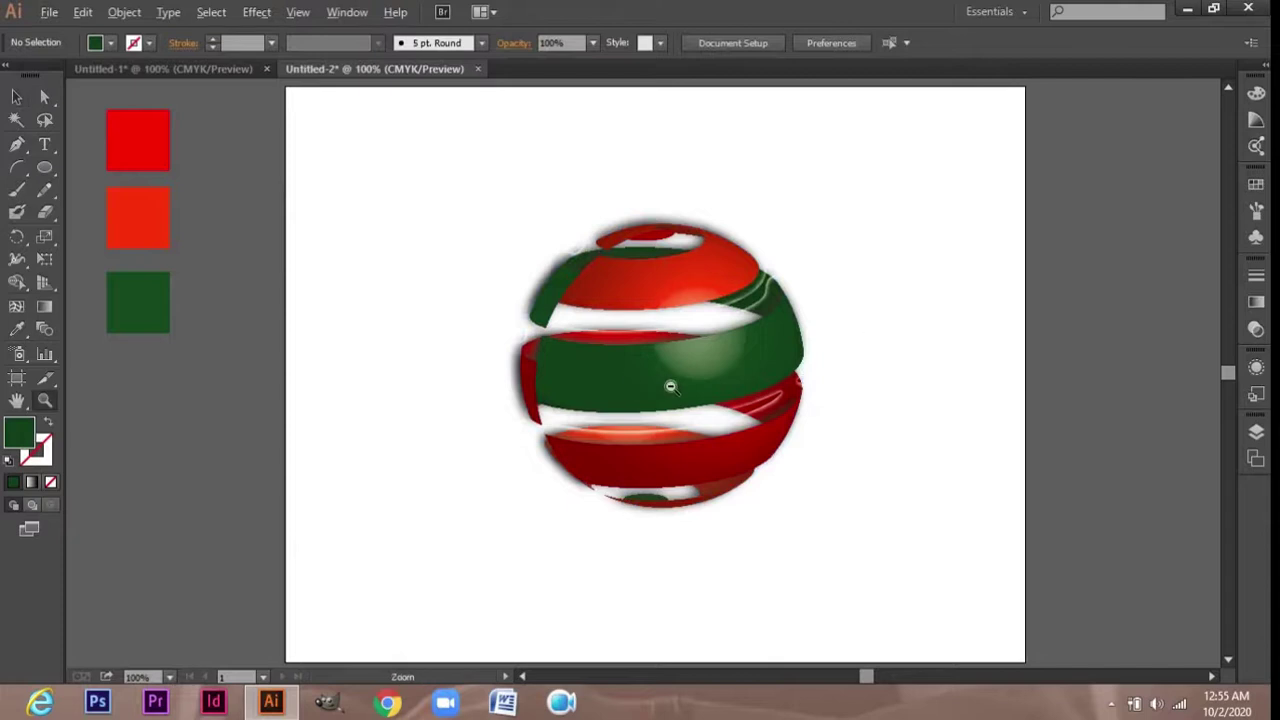
pyautogui.keyDown('alt'); pyautogui.click(670, 386); pyautogui.keyUp('alt')
pyautogui.click(670, 371)
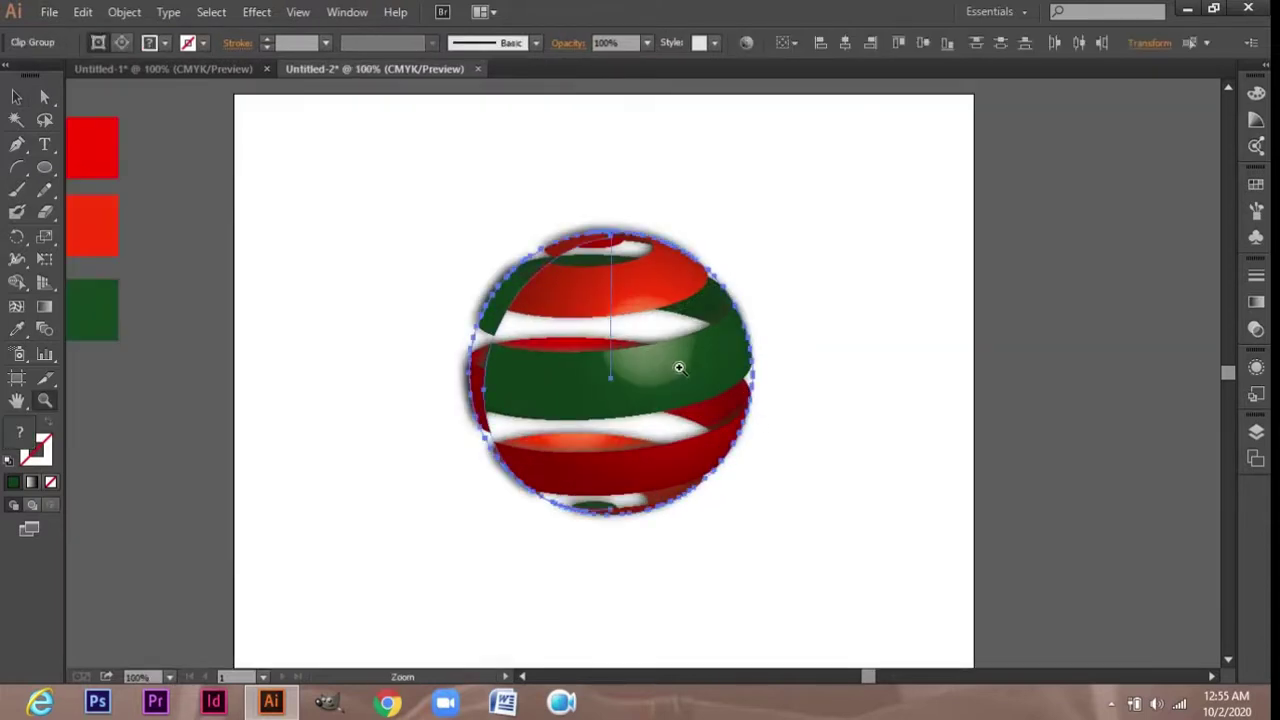